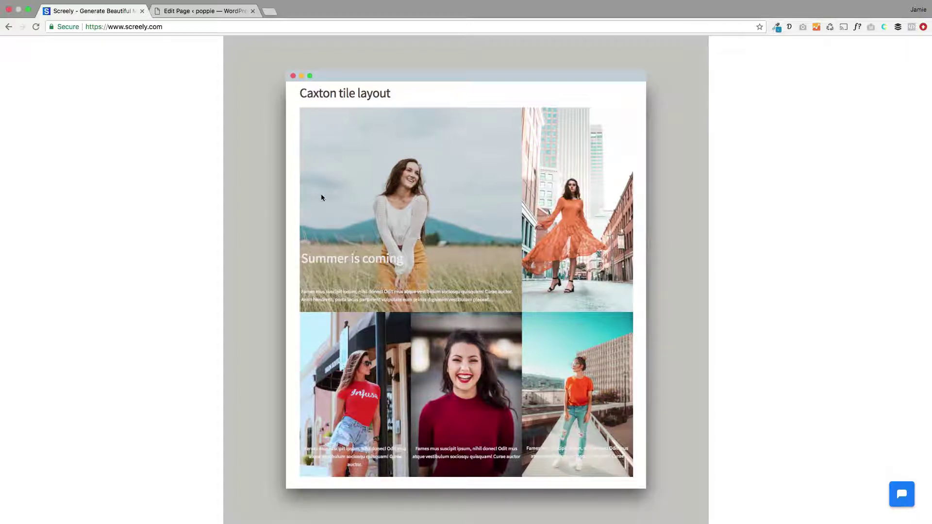
Step: Insert a Caxton Layouts block using the two-tiles-over-three layout on the page
left_click(193, 12)
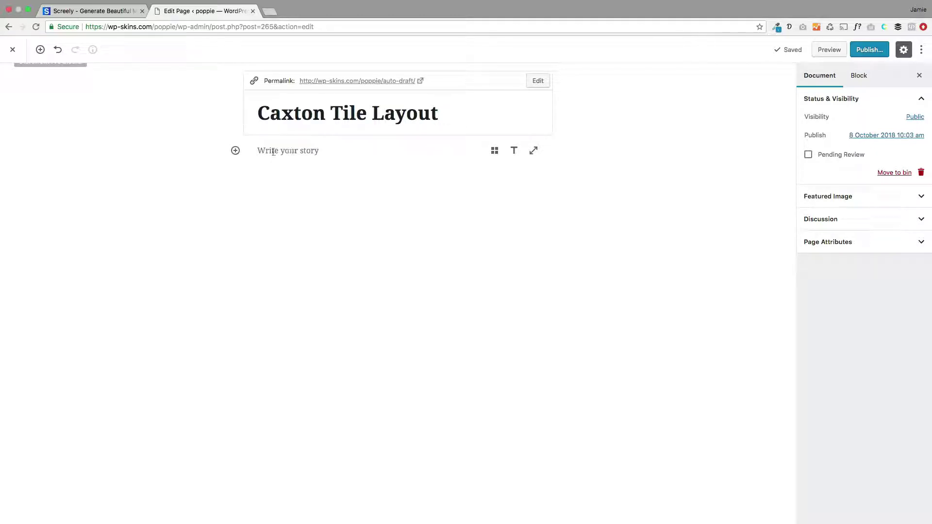
left_click(236, 150)
scroll(339, 281, "down", 10)
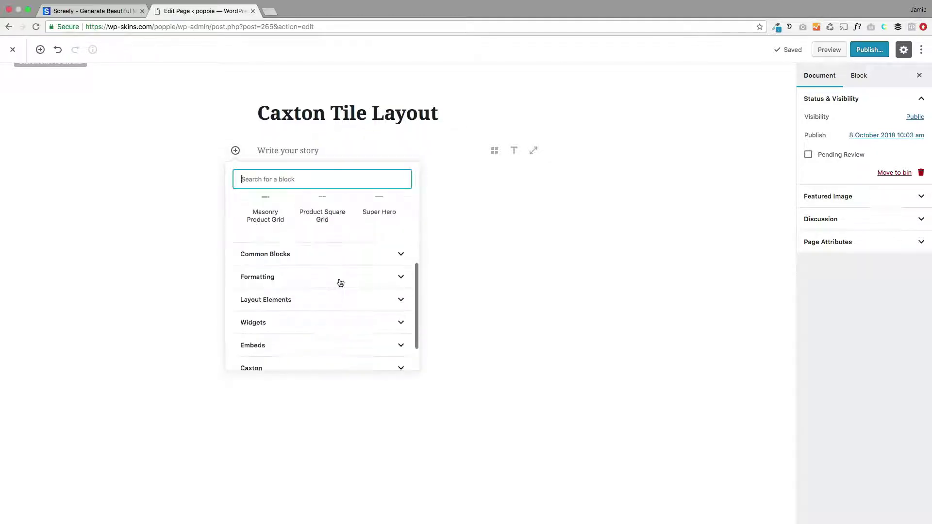
left_click(270, 308)
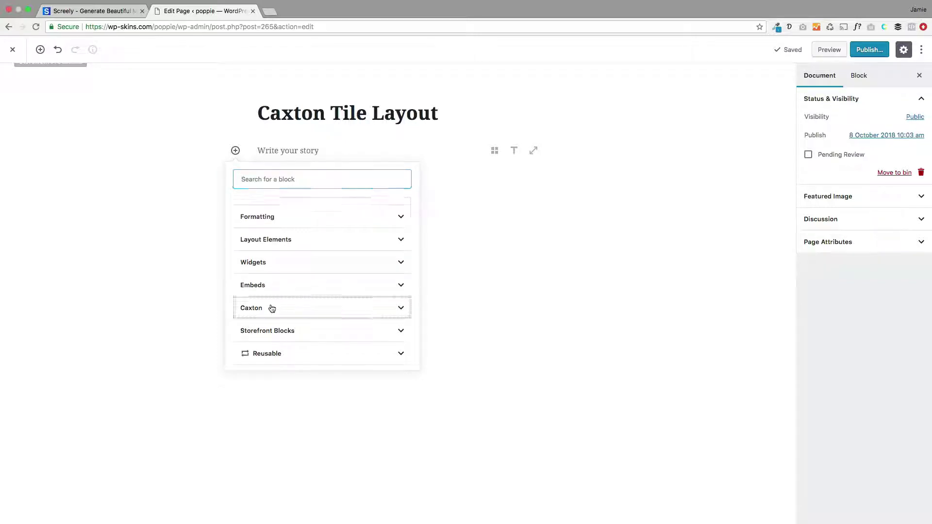
left_click(262, 240)
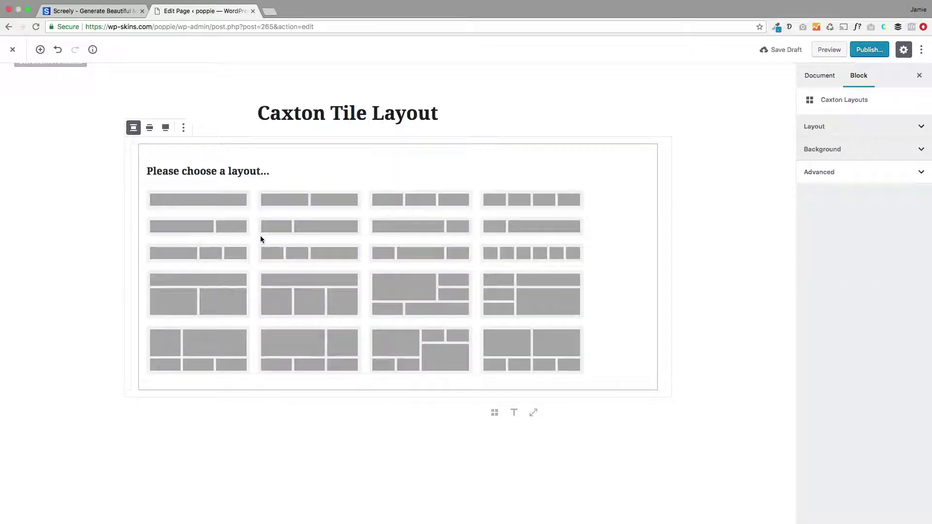
left_click(310, 345)
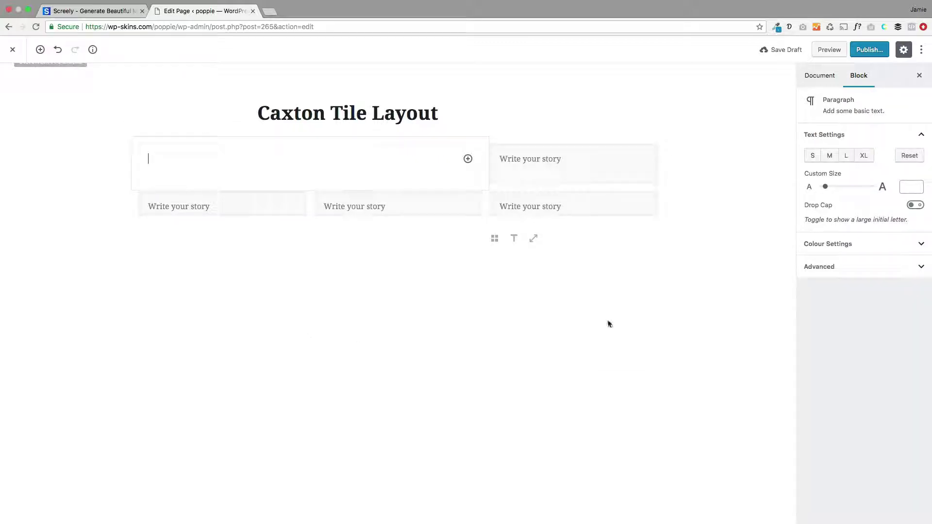
left_click(537, 157)
left_click(285, 206)
left_click(427, 206)
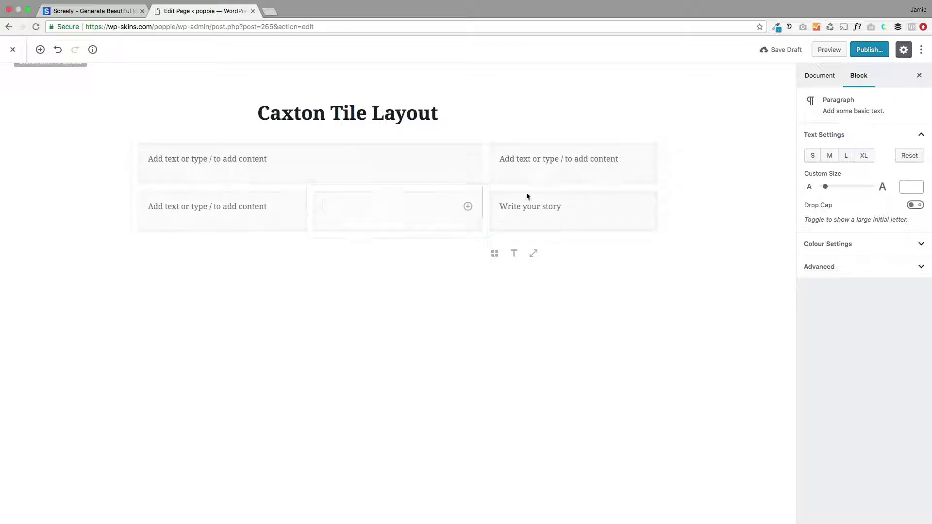
left_click(577, 202)
left_click(576, 204)
left_click(271, 209)
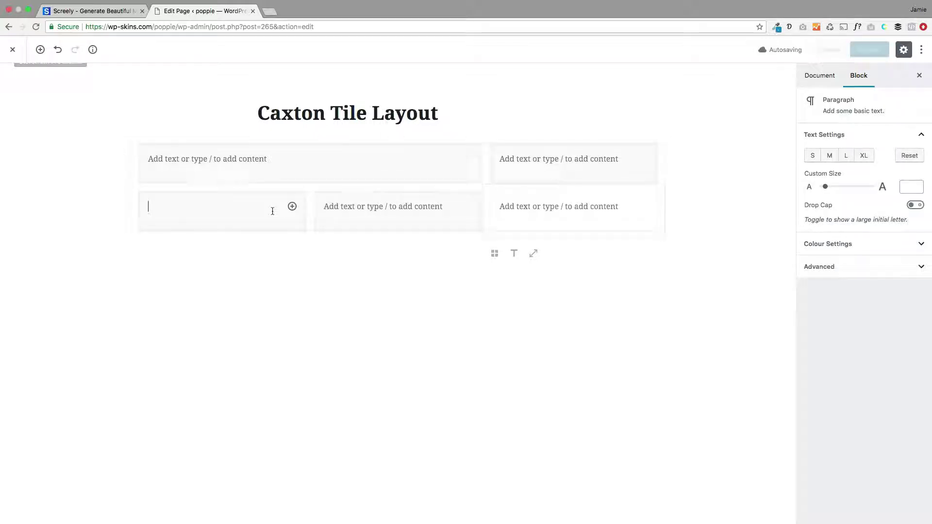
left_click(276, 172)
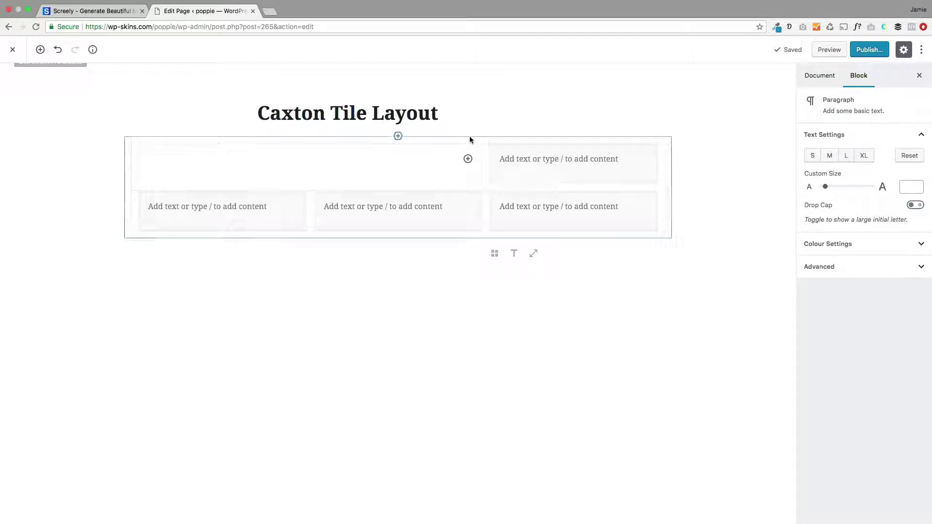
left_click(152, 205)
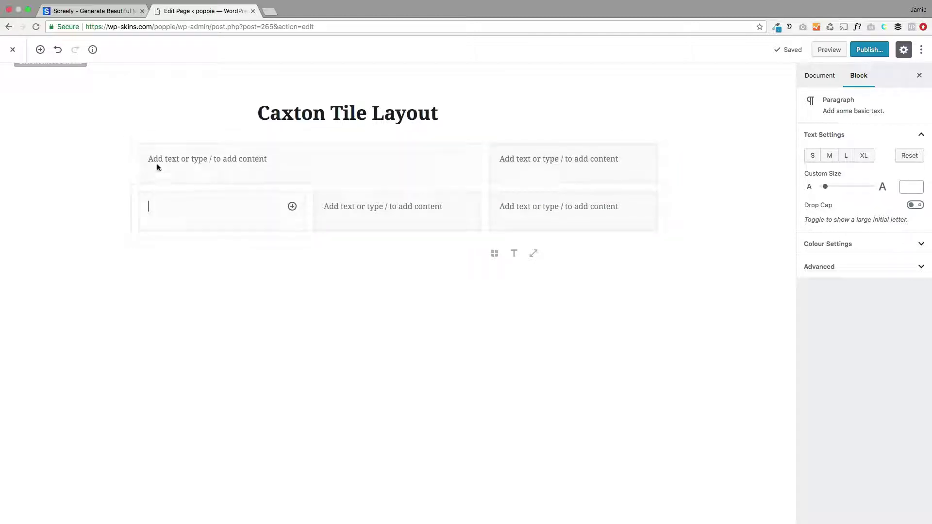
left_click(187, 134)
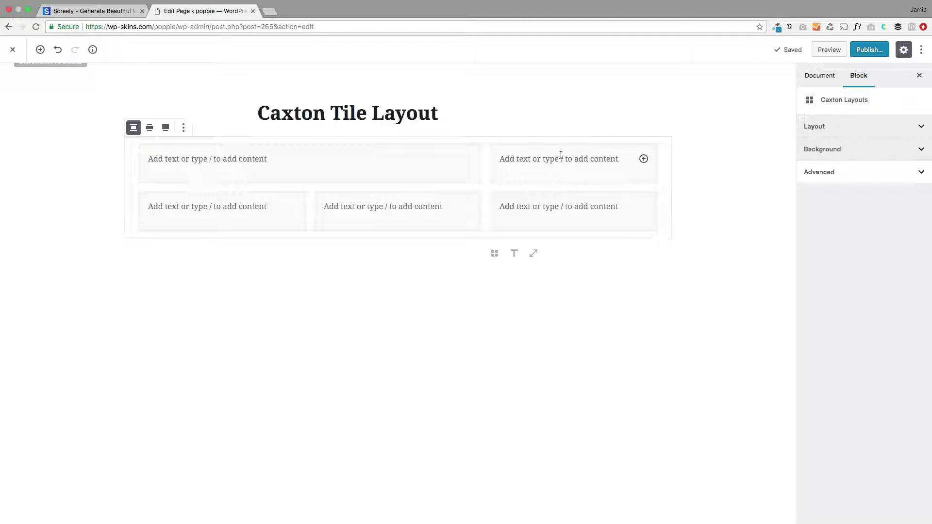
left_click(439, 138)
Step: Set the Caxton Layouts block's column gap to Wider in its Layout settings
left_click(465, 132)
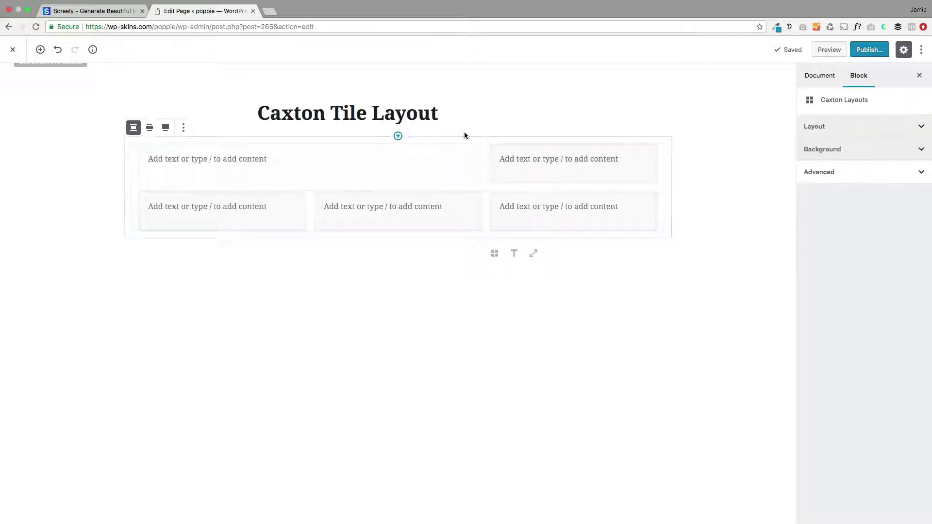
left_click(863, 126)
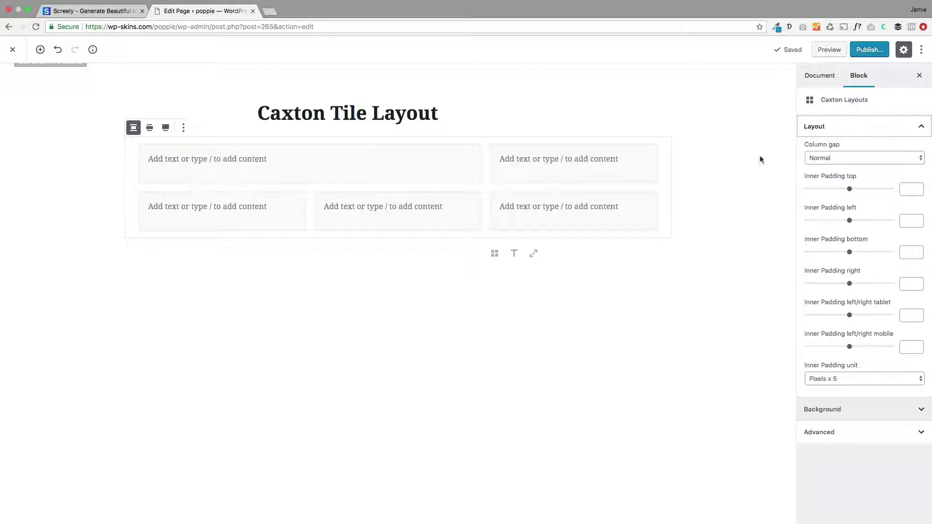
left_click(844, 158)
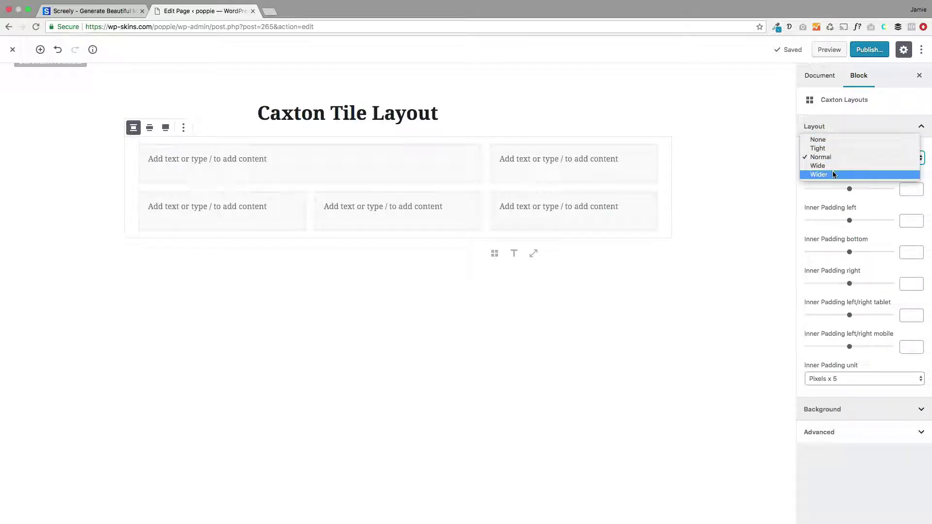
left_click(833, 174)
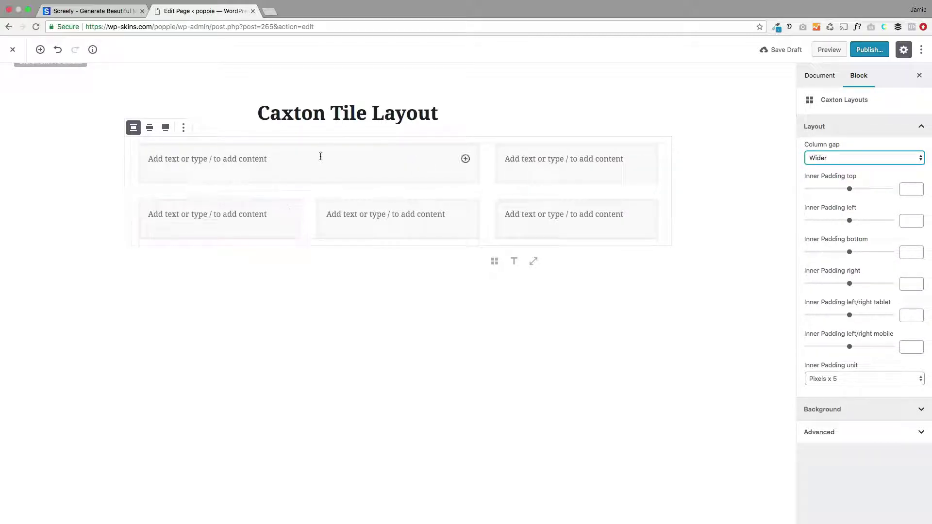
left_click(344, 180)
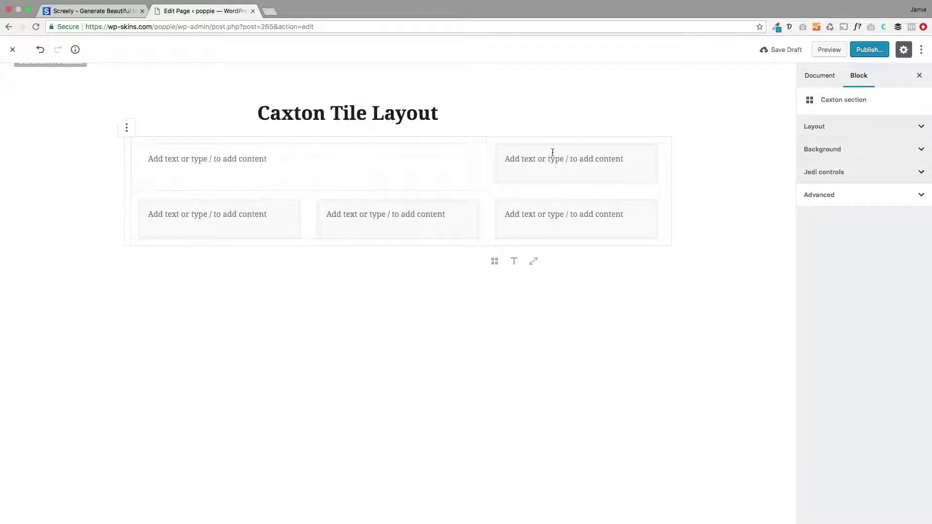
left_click(553, 255)
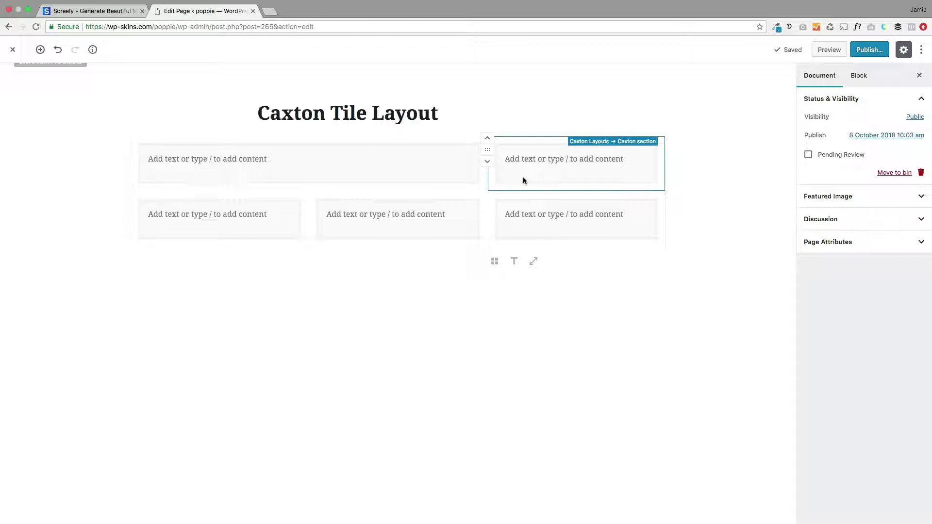
left_click(478, 169)
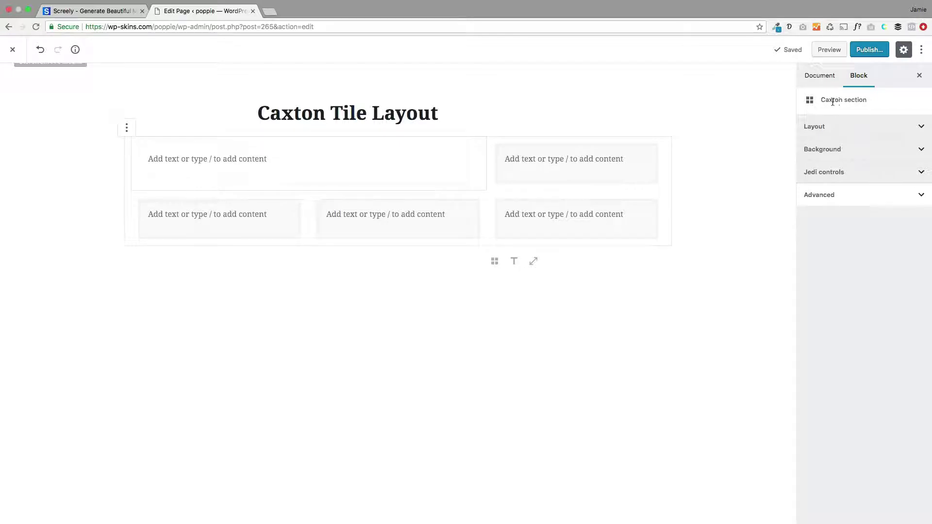
left_click_drag(823, 100, 865, 99)
left_click(127, 10)
Step: Set the woman-in-wheat-field photo as the wide top-left tile's background image
left_click(181, 12)
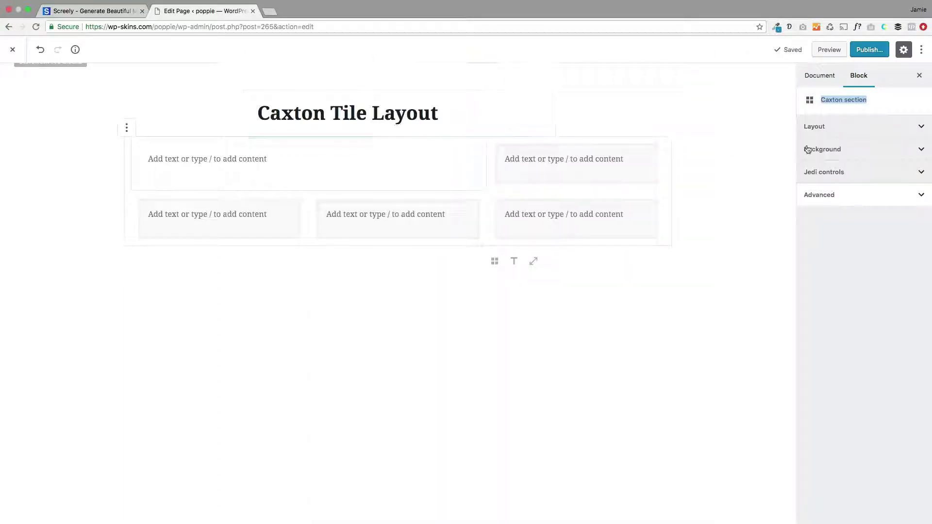
left_click(841, 149)
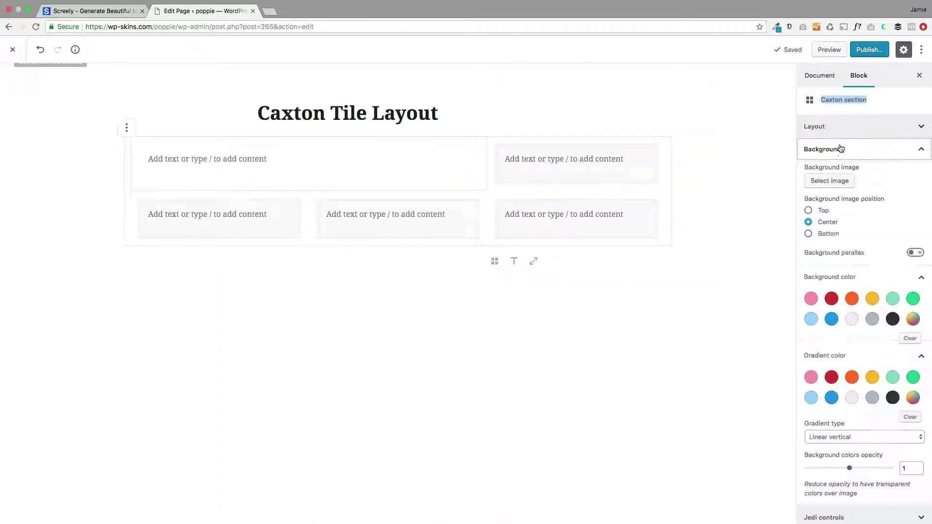
left_click(832, 180)
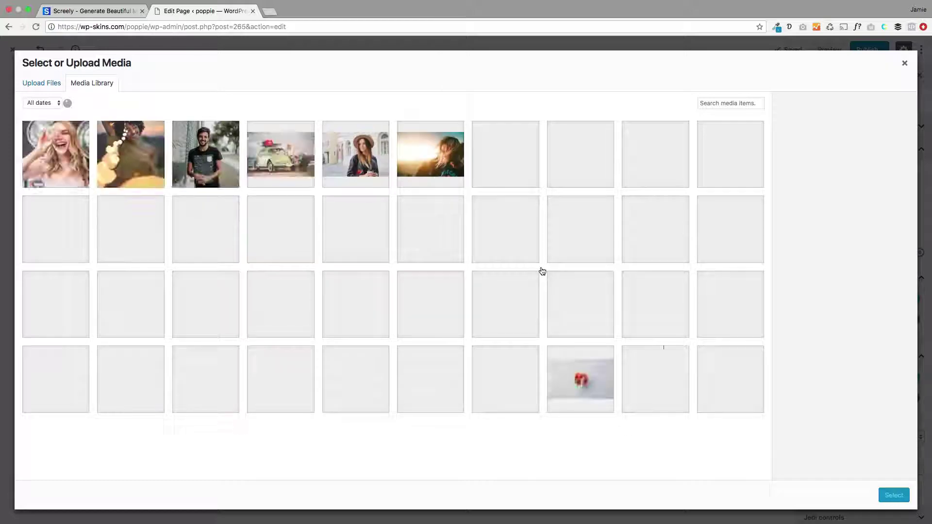
left_click(506, 154)
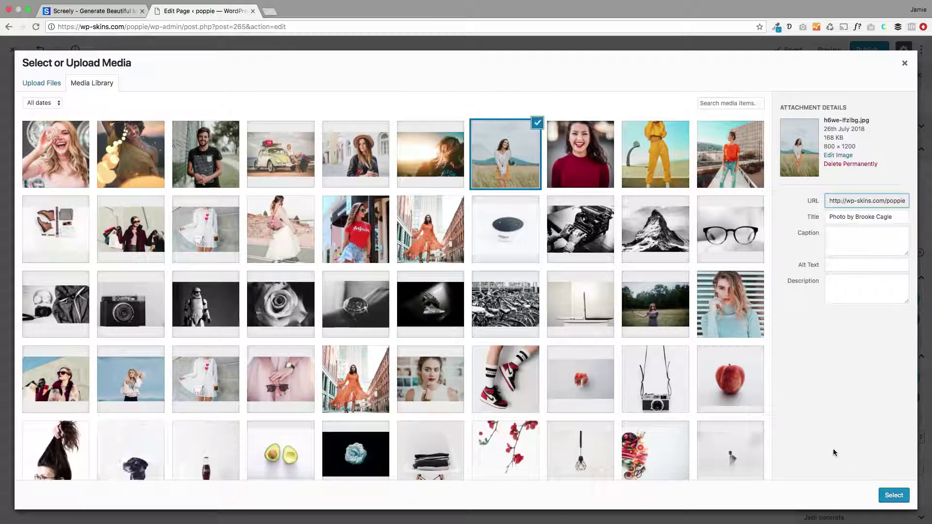
left_click(894, 495)
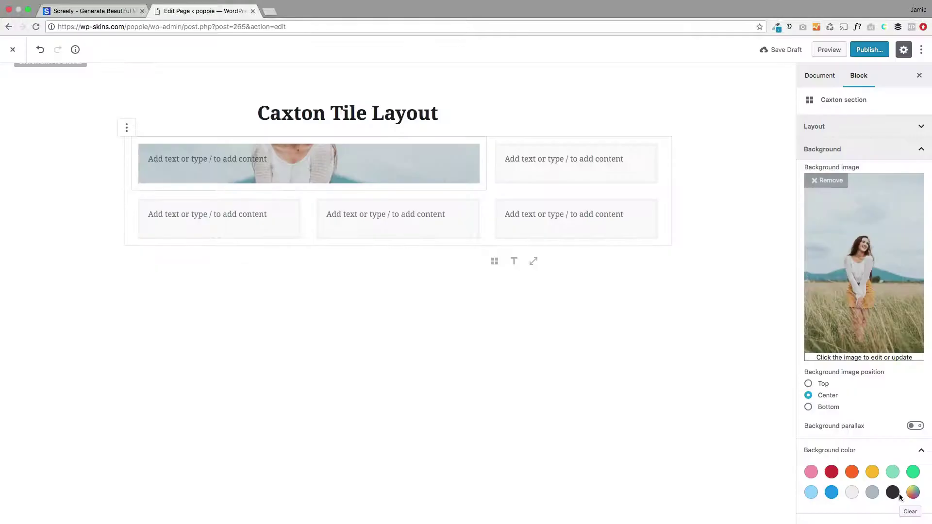
Step: Add a 402-pixel Spacer to the photo tile, leaving an empty paragraph beneath it
left_click(261, 159)
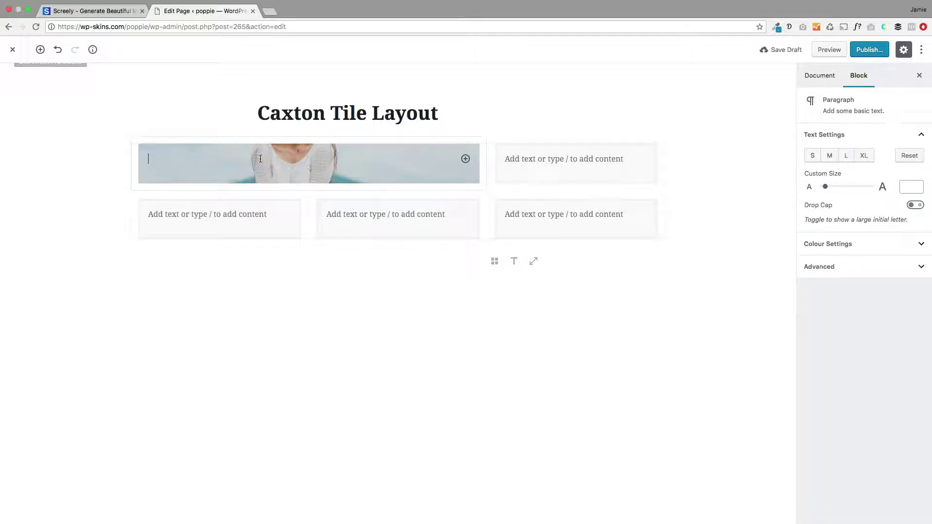
left_click(465, 158)
scroll(566, 326, "down", 3)
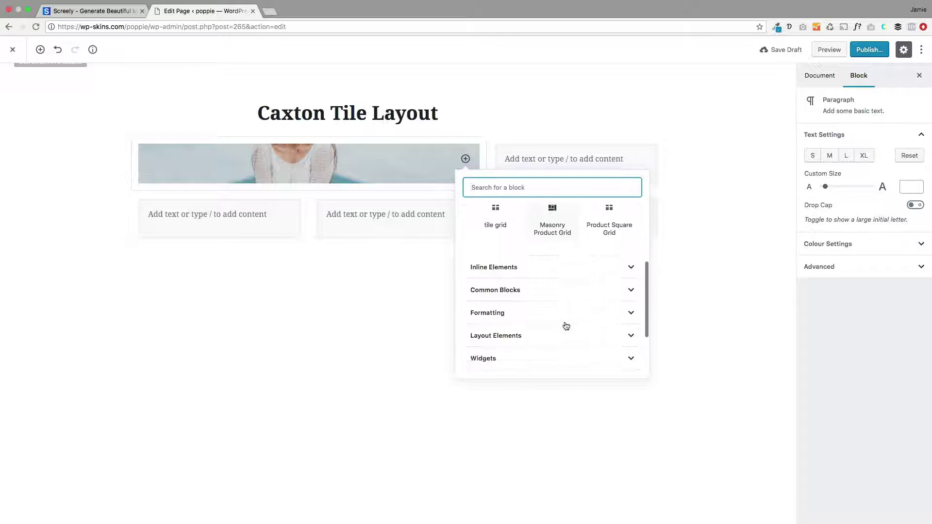
left_click(544, 316)
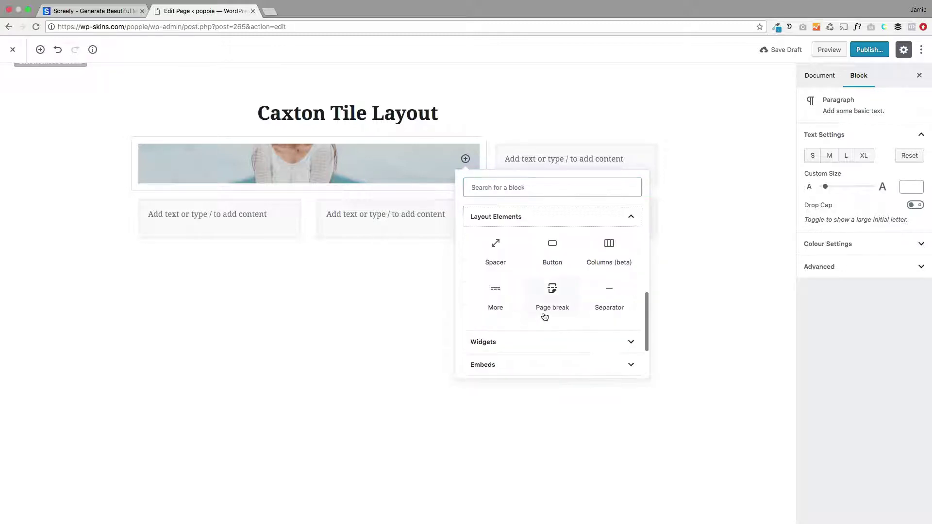
left_click(495, 246)
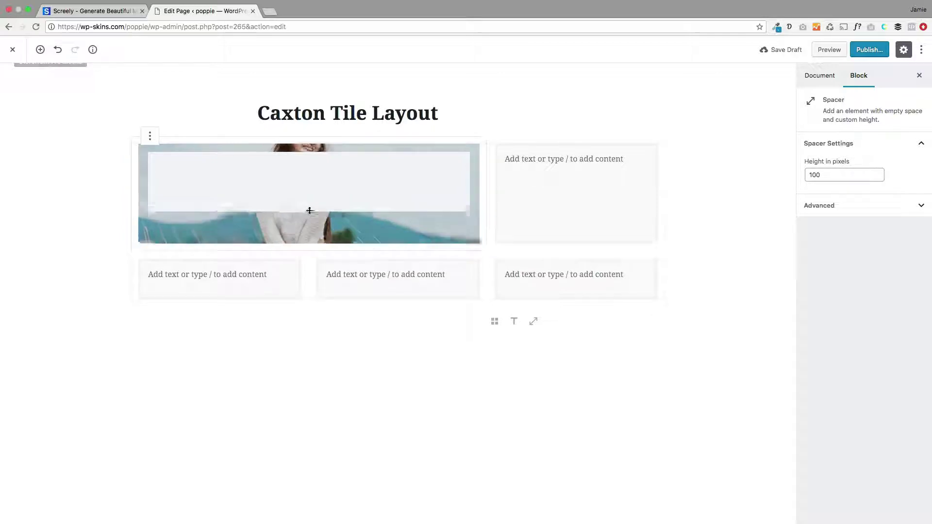
left_click_drag(310, 211, 331, 358)
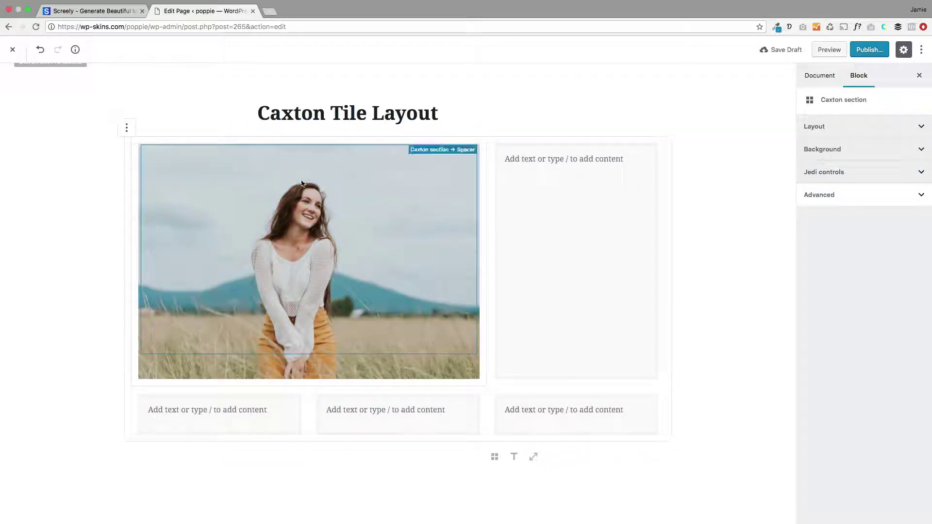
left_click(302, 187)
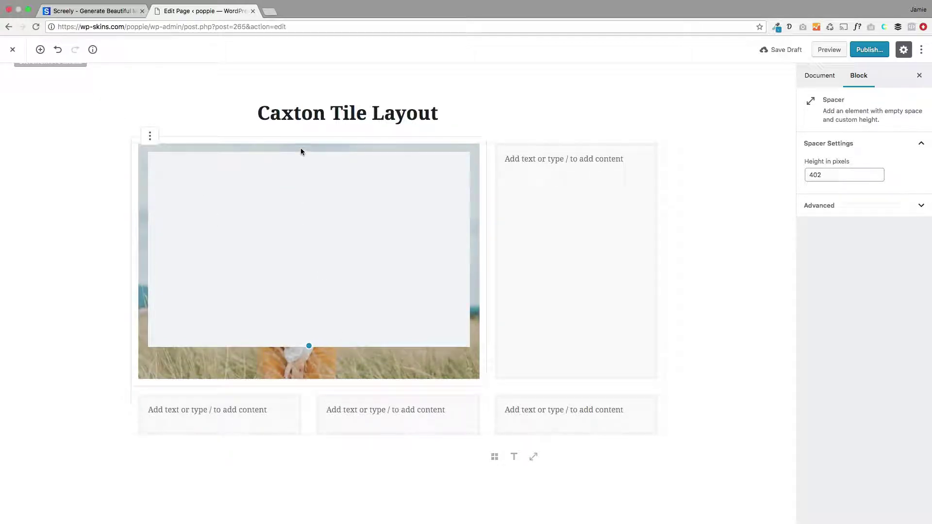
left_click(316, 361)
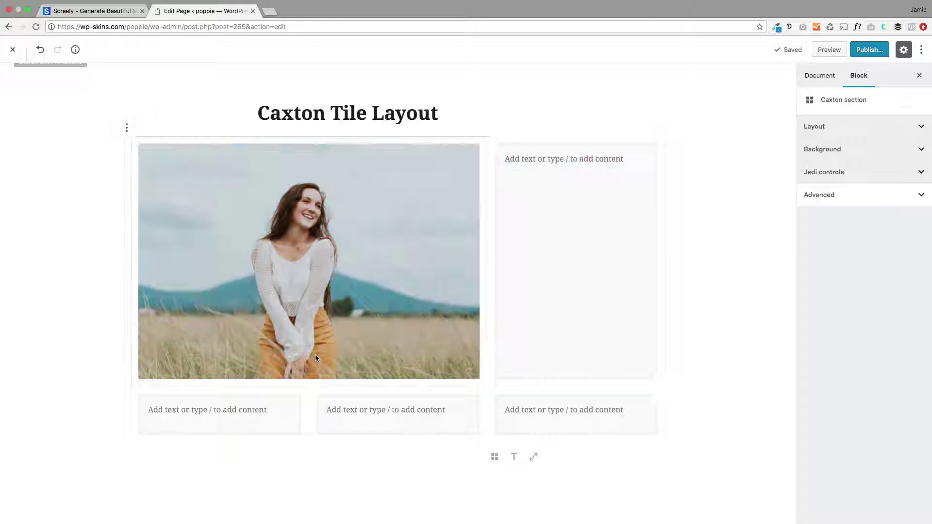
left_click(378, 316)
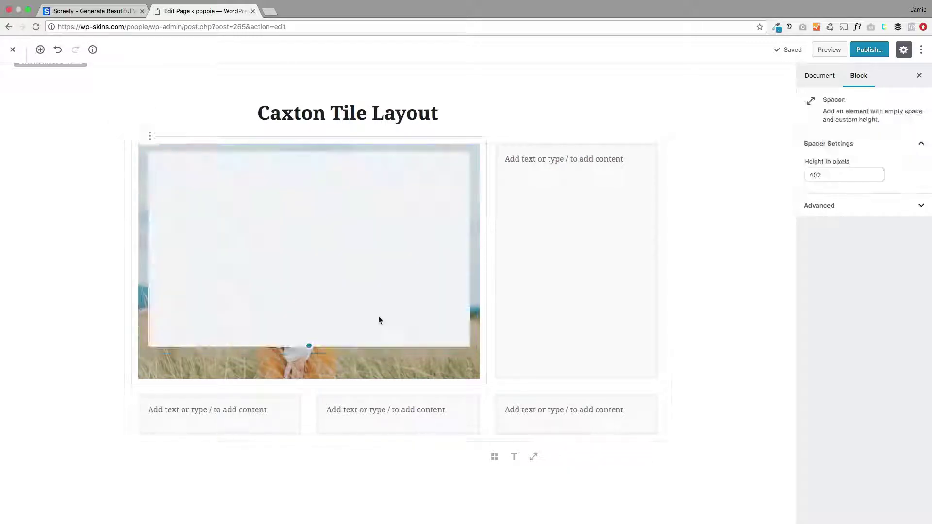
left_click(346, 359)
left_click(342, 362, "shift")
key("Return")
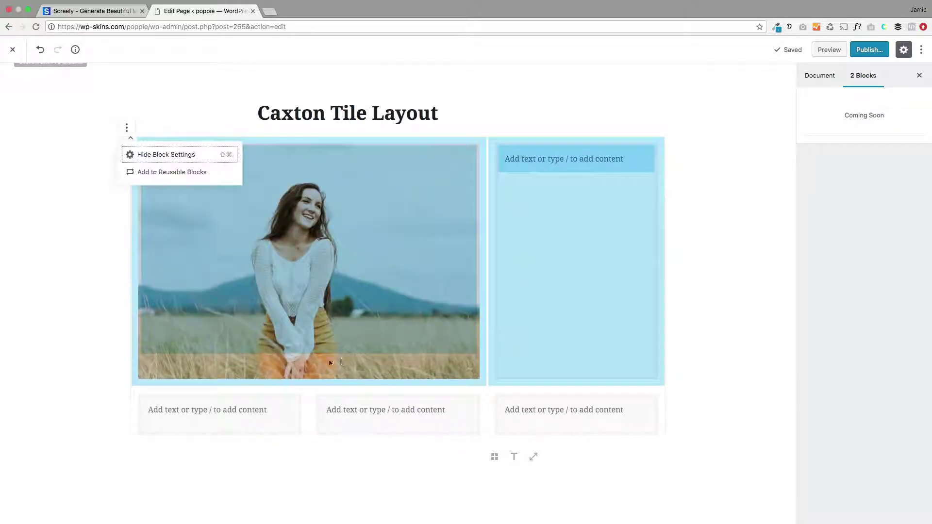
Step: Paste lorem-ipsum text into the photo tile and type 'Summer is coming' in a paragraph above it
left_click(314, 365)
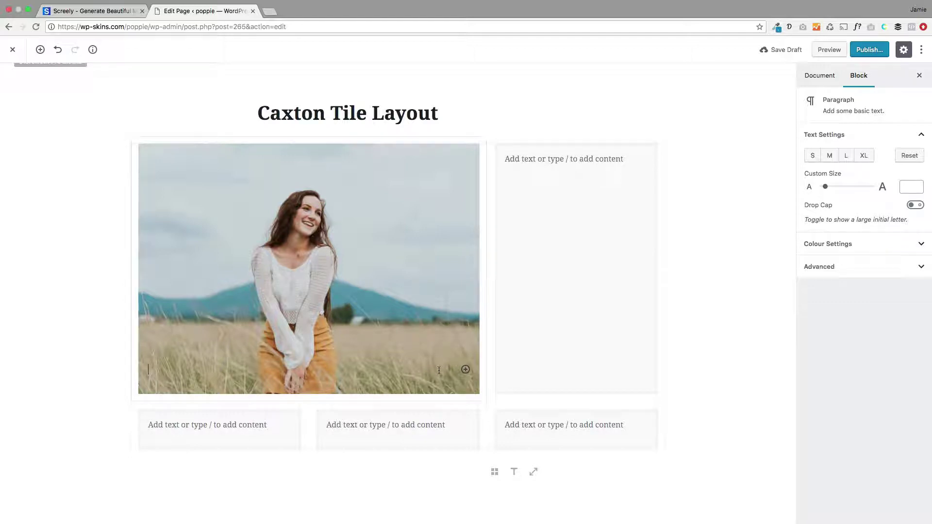
type("Condimentum, per ultrices, nunc elit quisque do sociosqu placeat tempore massa porttitor, vehicula consectetur maecenas est? Cupiditate iaculis consectetuer cubilia omnis justo quos iusto, class.")
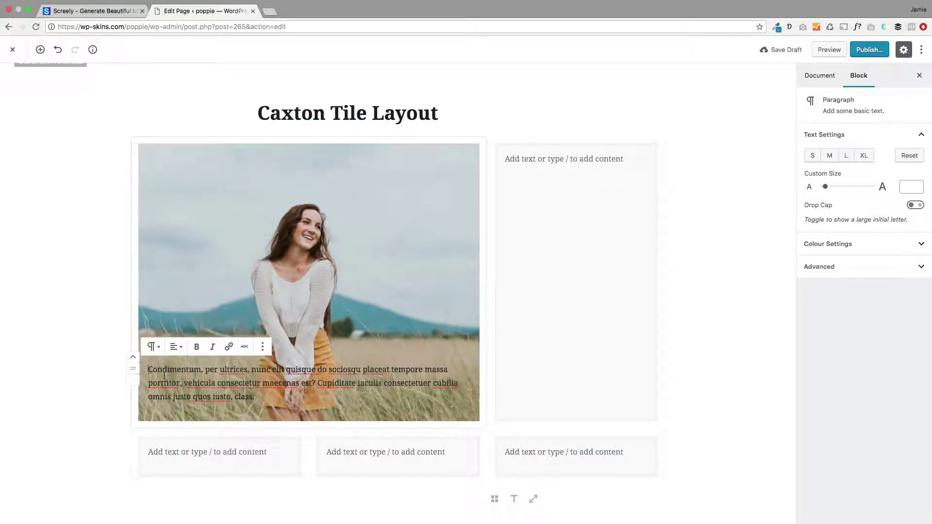
key("Return")
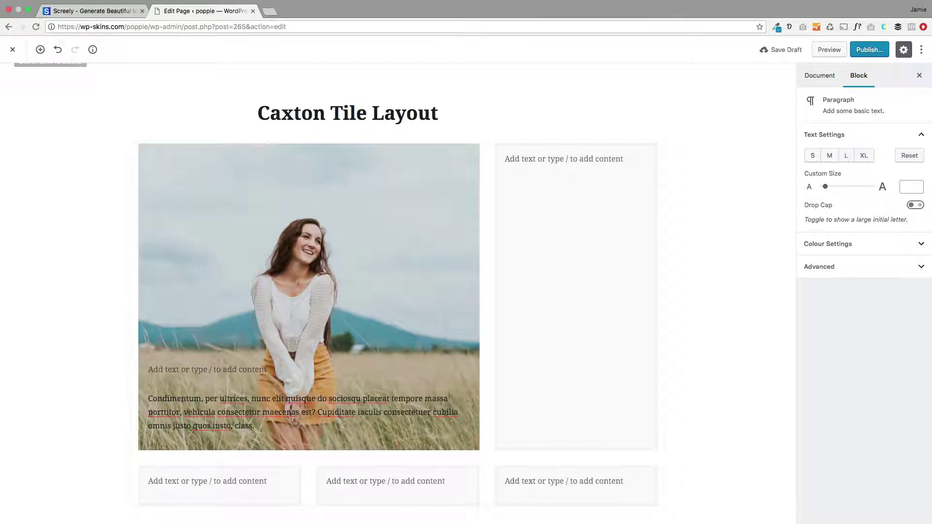
left_click(292, 369)
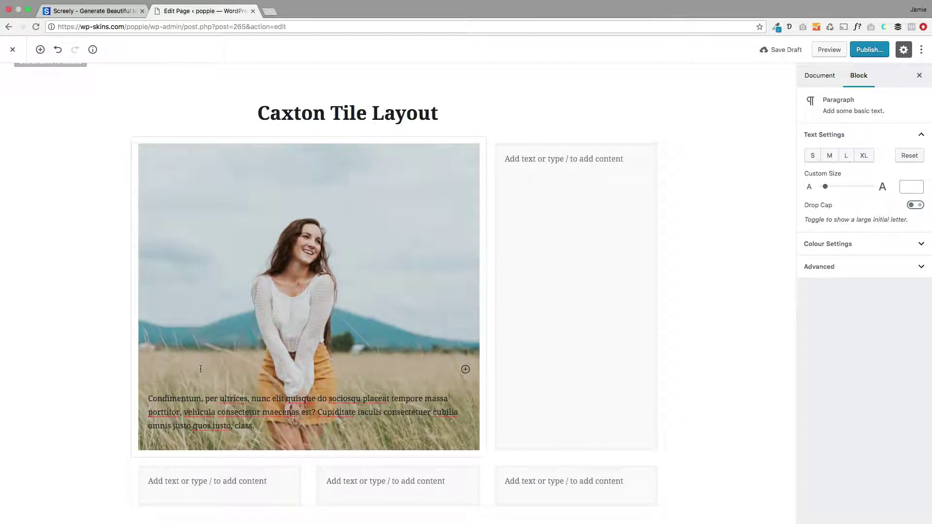
type("Summer h")
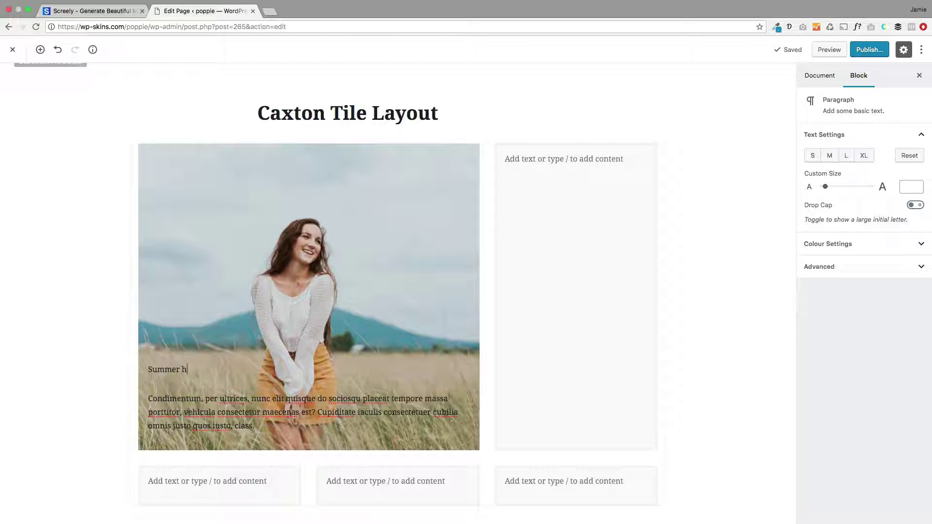
key("BackSpace")
type("is coming")
left_click(156, 350)
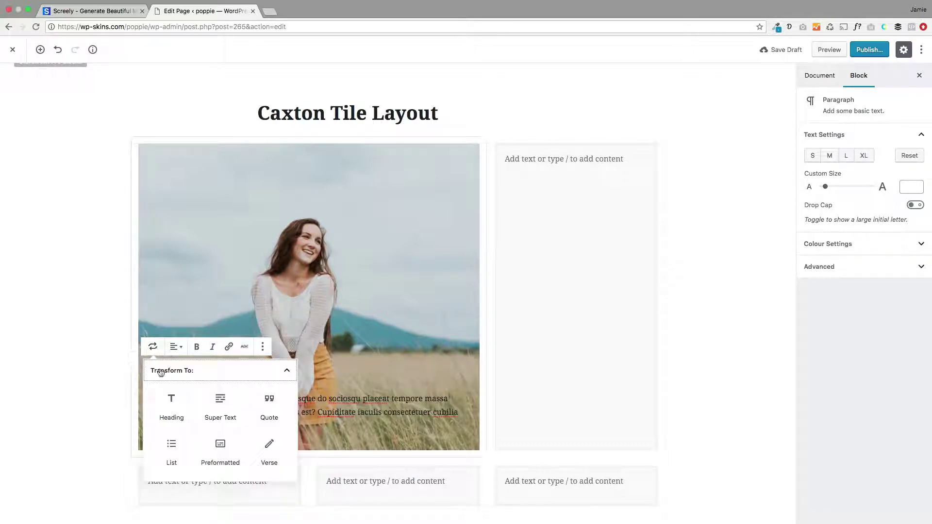
left_click(258, 371)
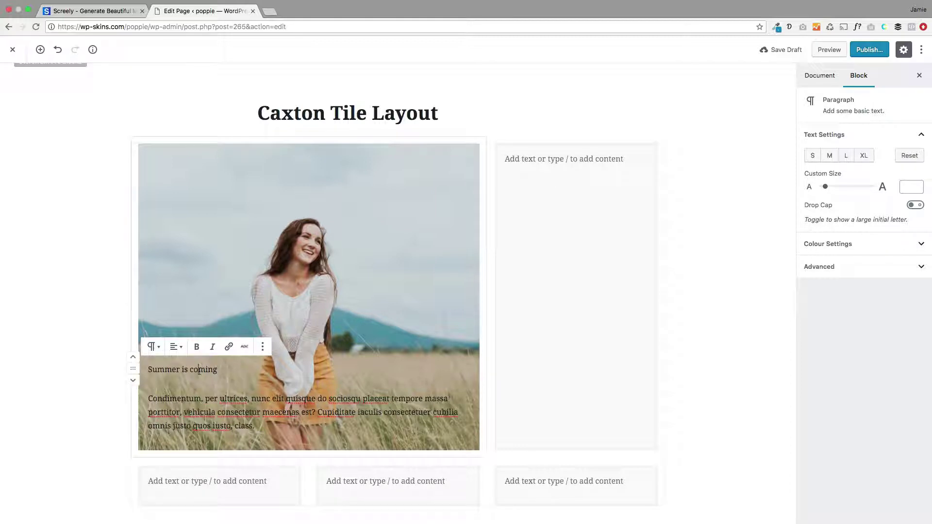
Step: Convert 'Summer is coming' to Super Text with font size 40 and white text
left_click(153, 347)
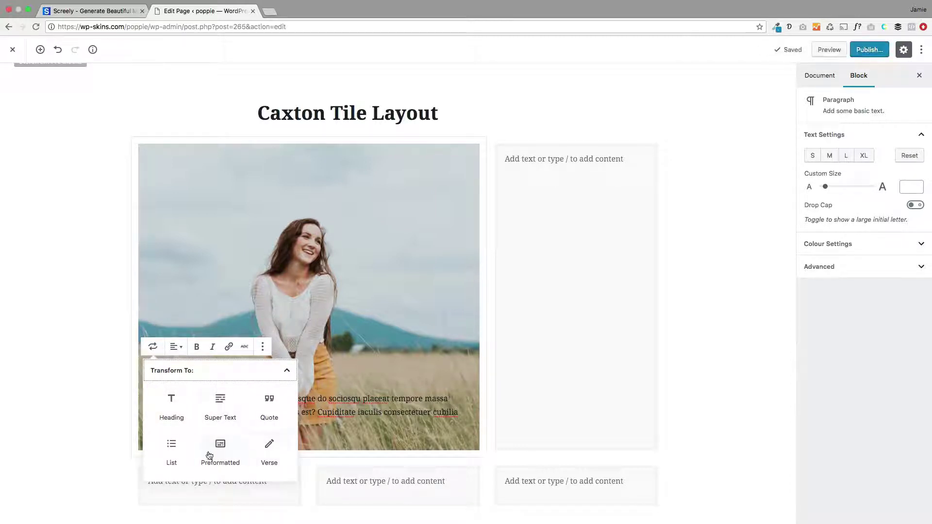
left_click(216, 409)
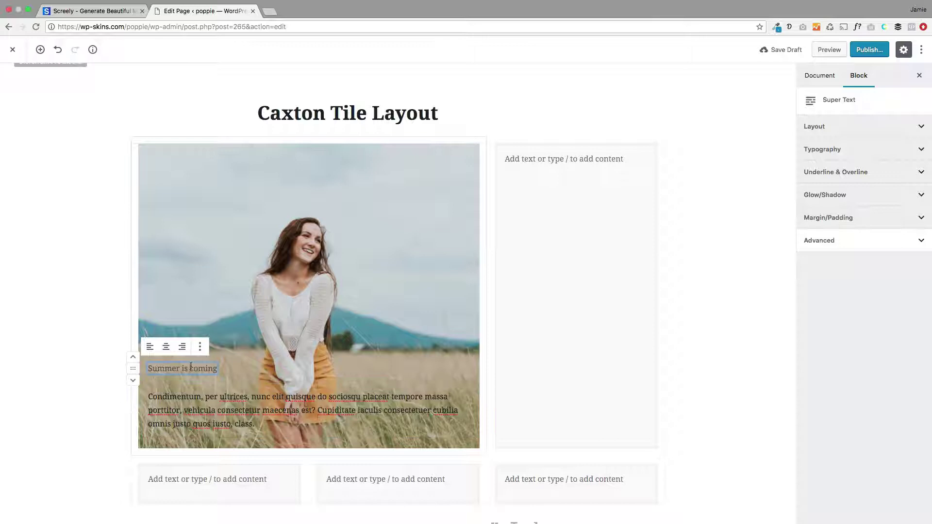
left_click(864, 147)
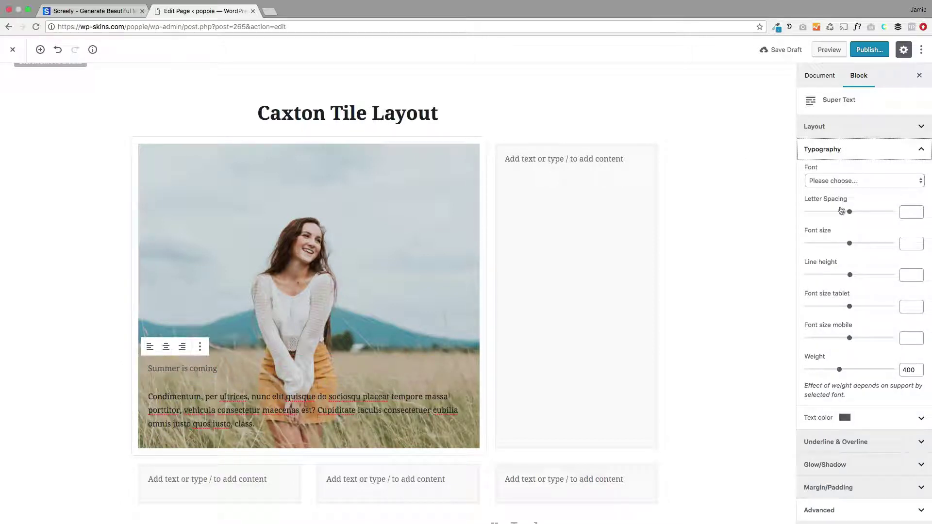
left_click_drag(850, 245, 821, 249)
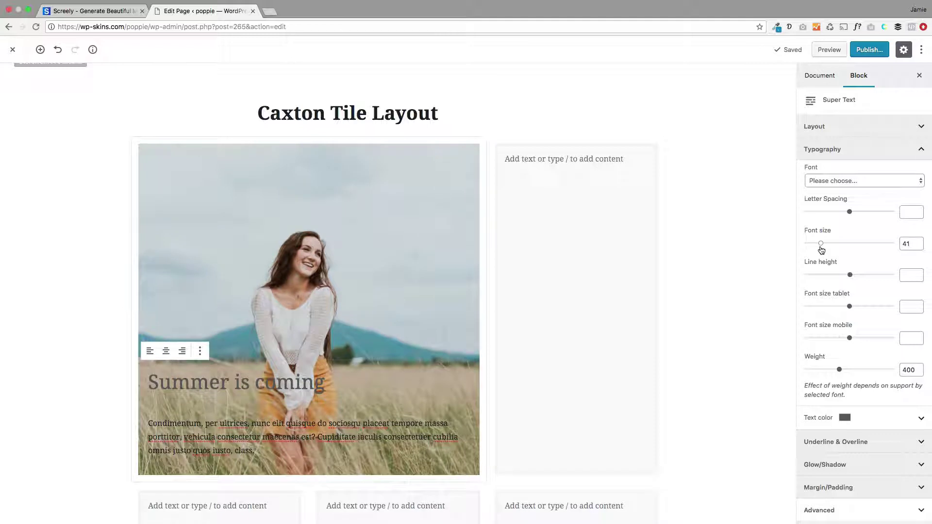
left_click(846, 417)
left_click(856, 462)
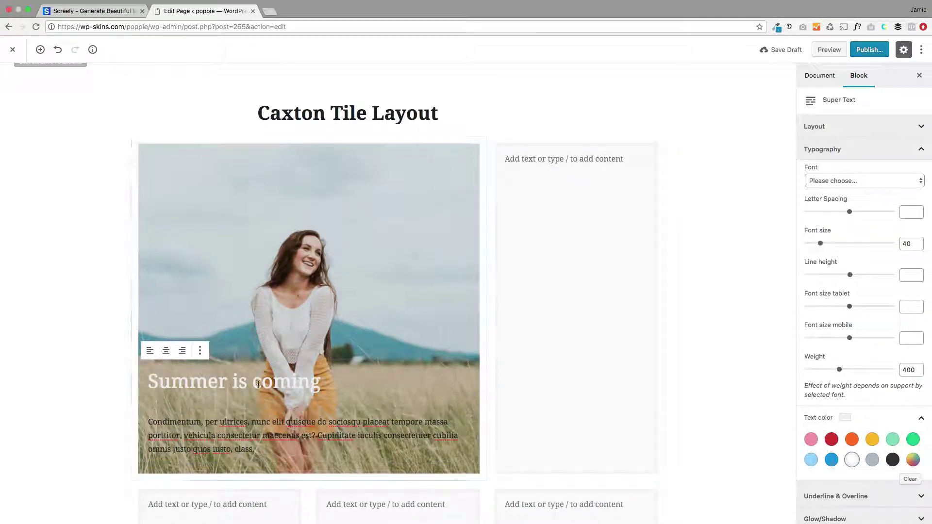
Step: Set the placeholder paragraph's text colour to very light grey
left_click(265, 430)
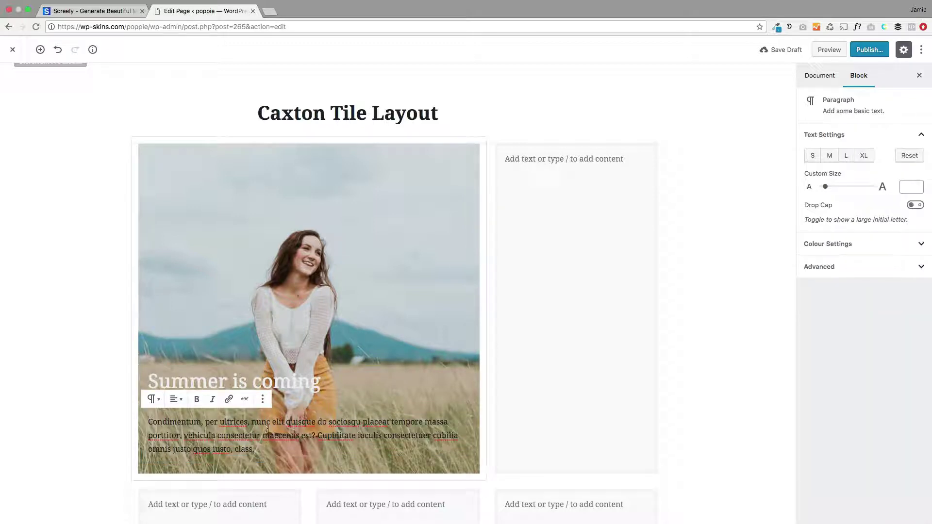
left_click(839, 244)
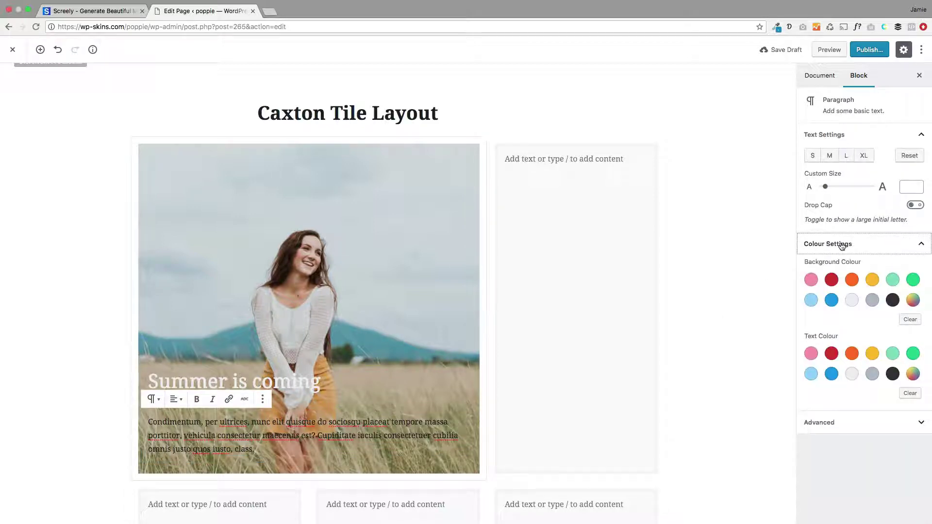
left_click(850, 374)
Step: Compare with the Screely mockup, then select the tall right-hand tile section
left_click(132, 393)
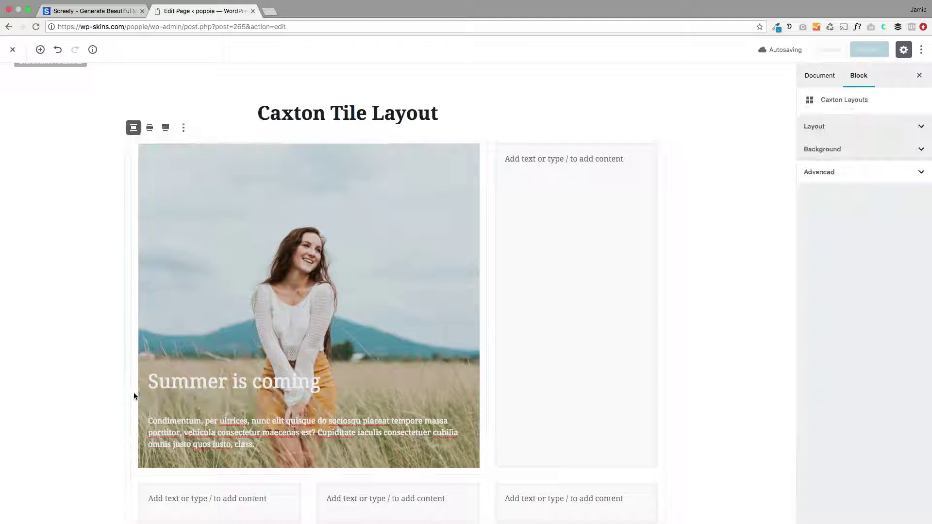
left_click(122, 13)
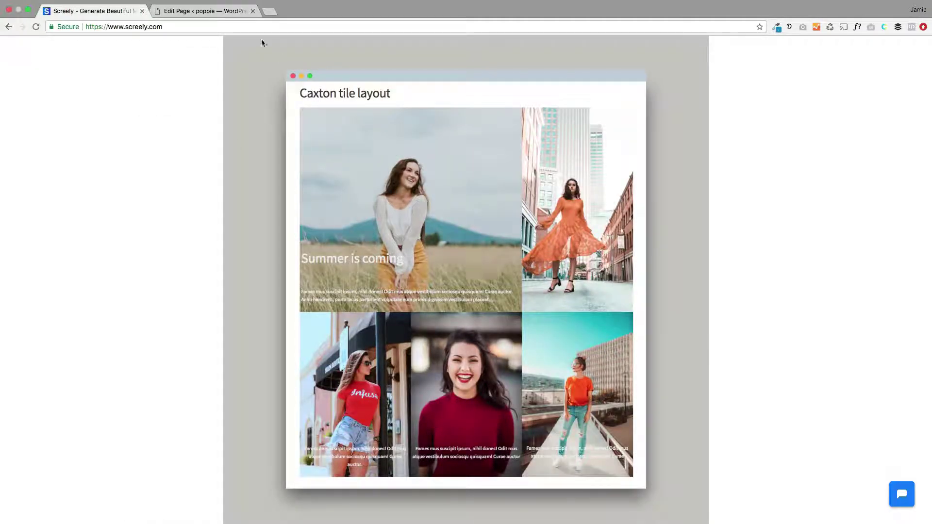
left_click(229, 14)
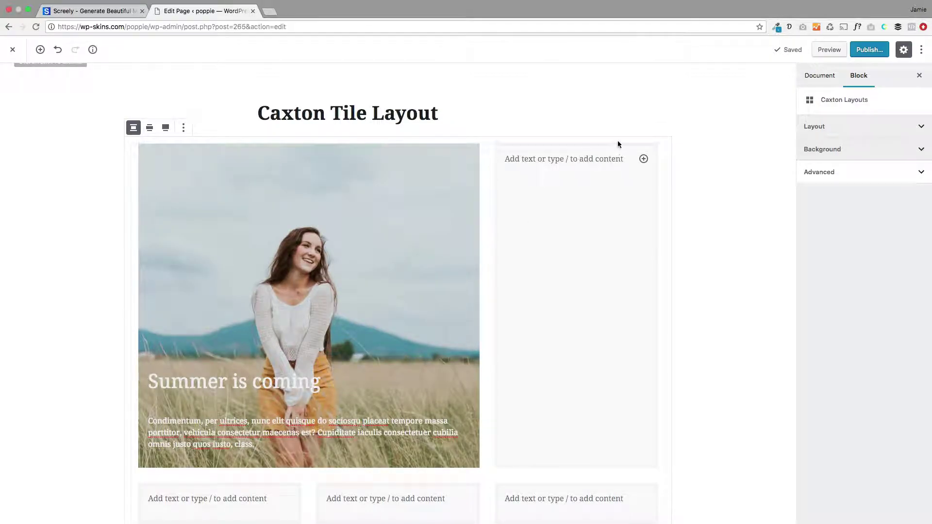
left_click(408, 499)
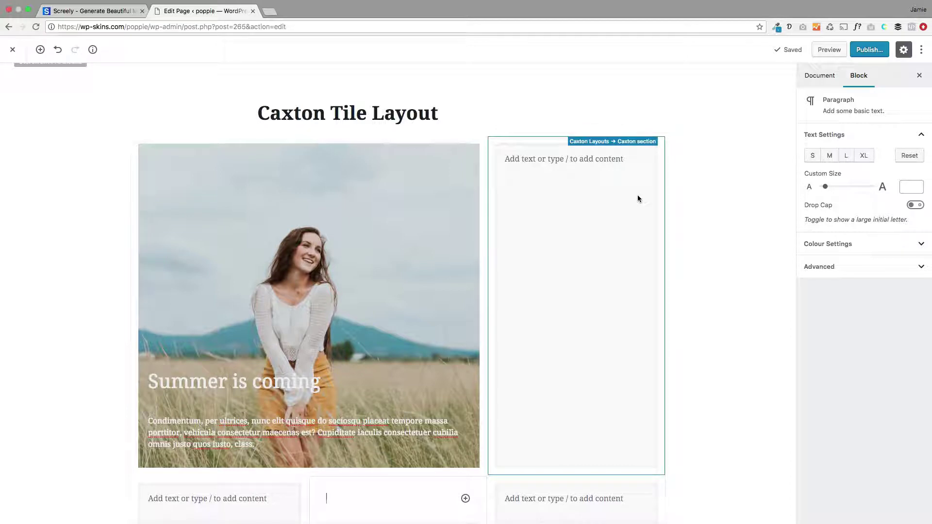
left_click(323, 474)
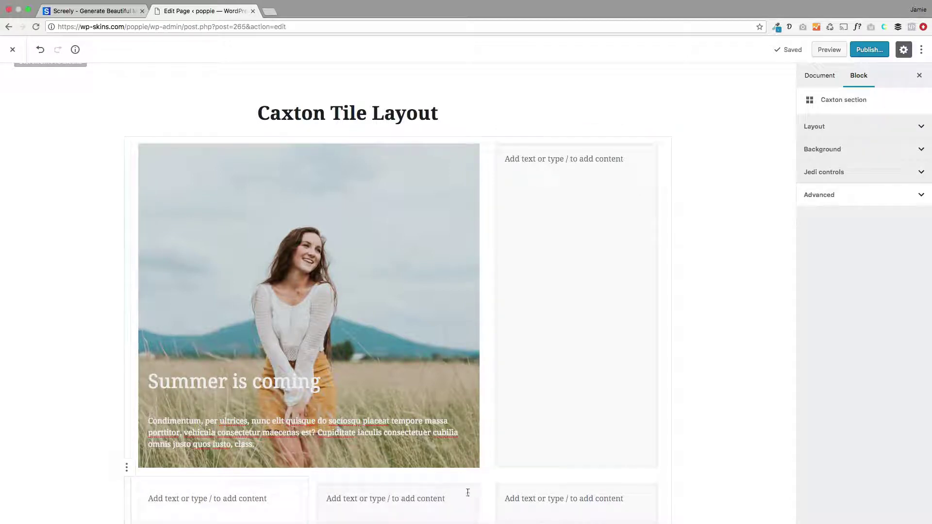
left_click(533, 497)
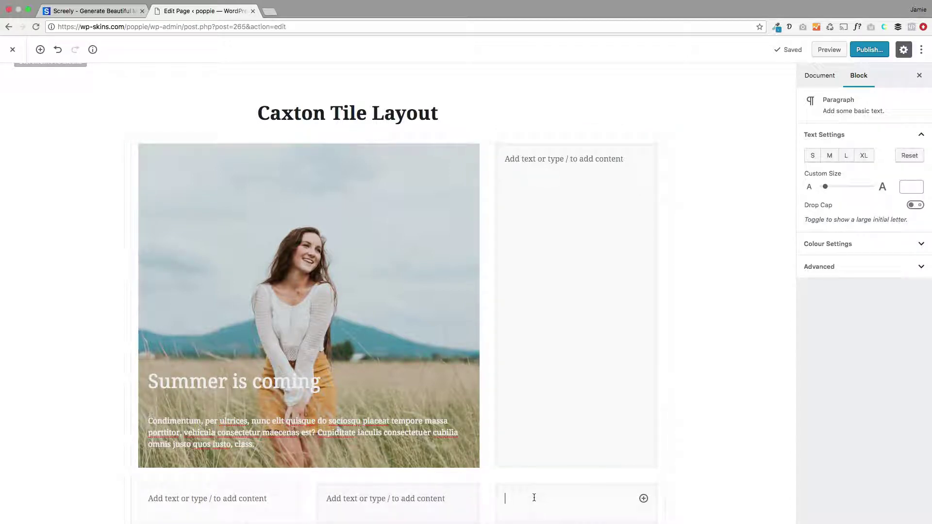
left_click(563, 315)
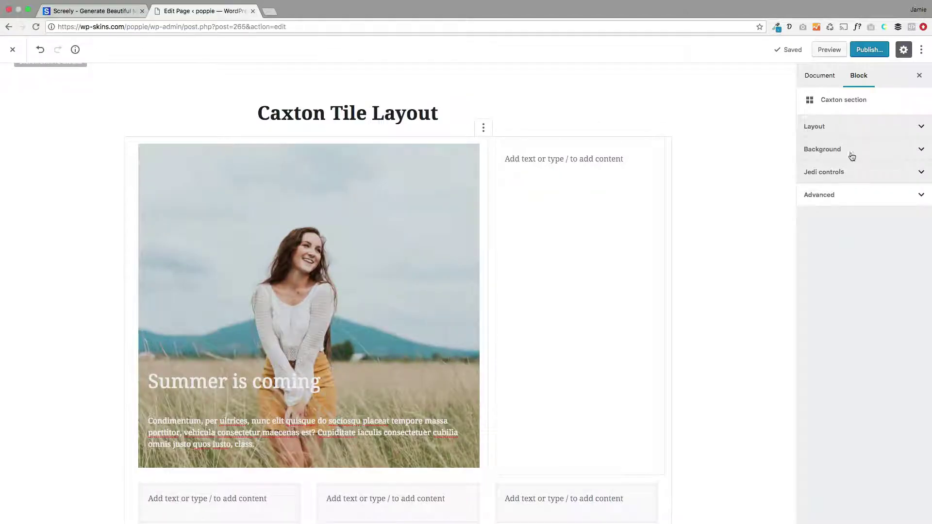
Step: Set the orange-dress street photo as the right tile's background and view the Screely mockup
left_click(849, 150)
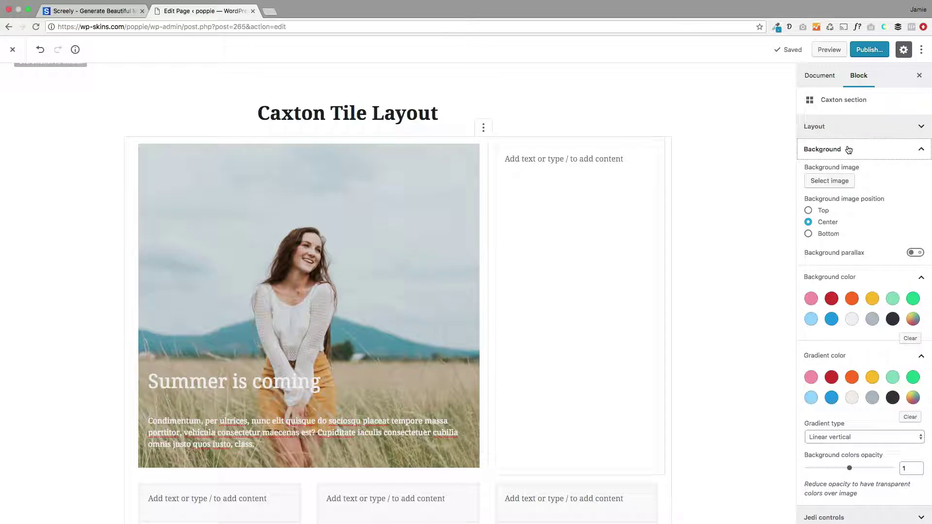
left_click(835, 182)
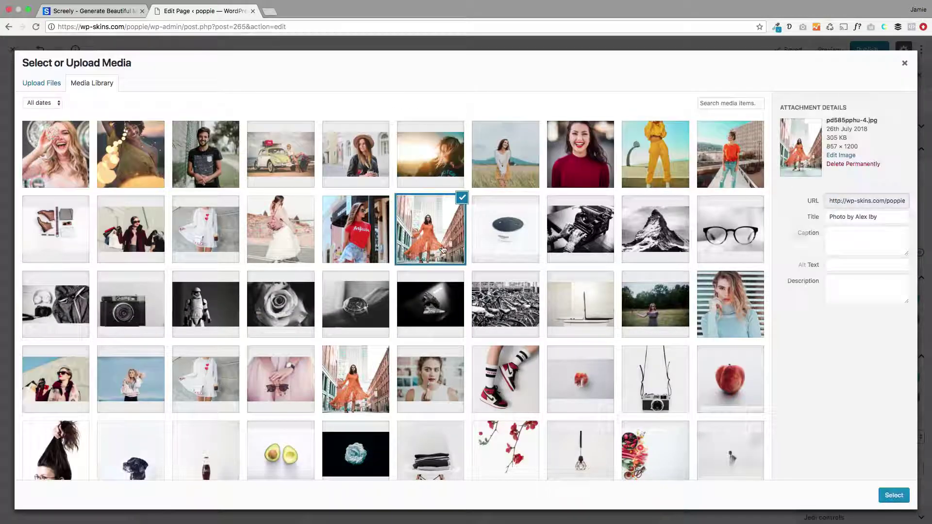
left_click(894, 496)
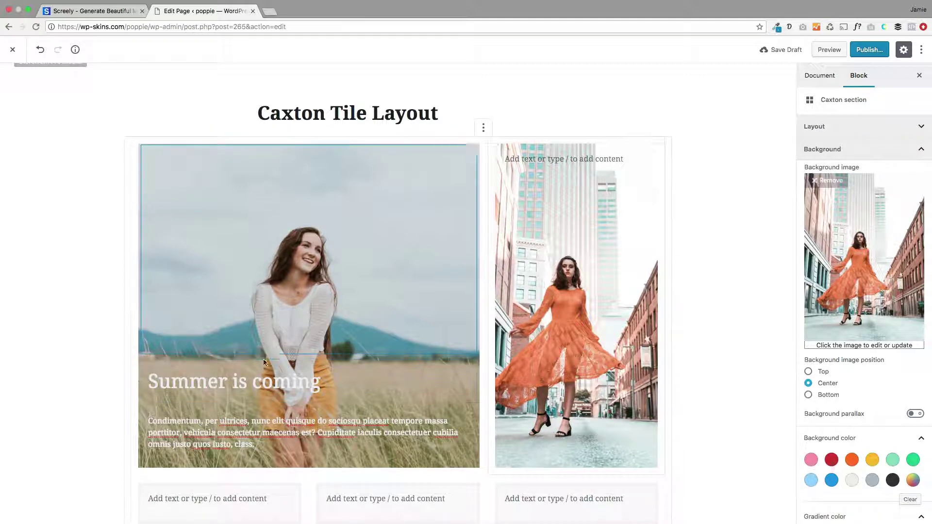
scroll(103, 305, "down", 1)
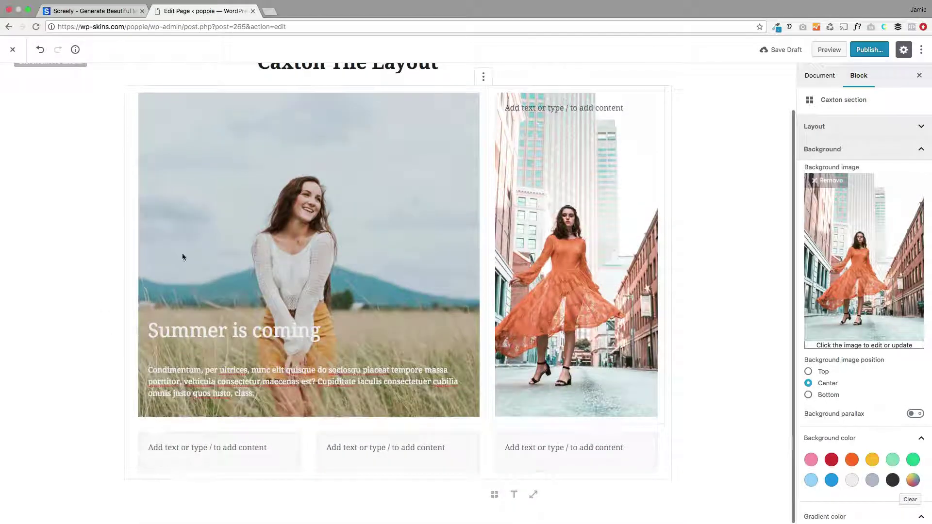
left_click(125, 11)
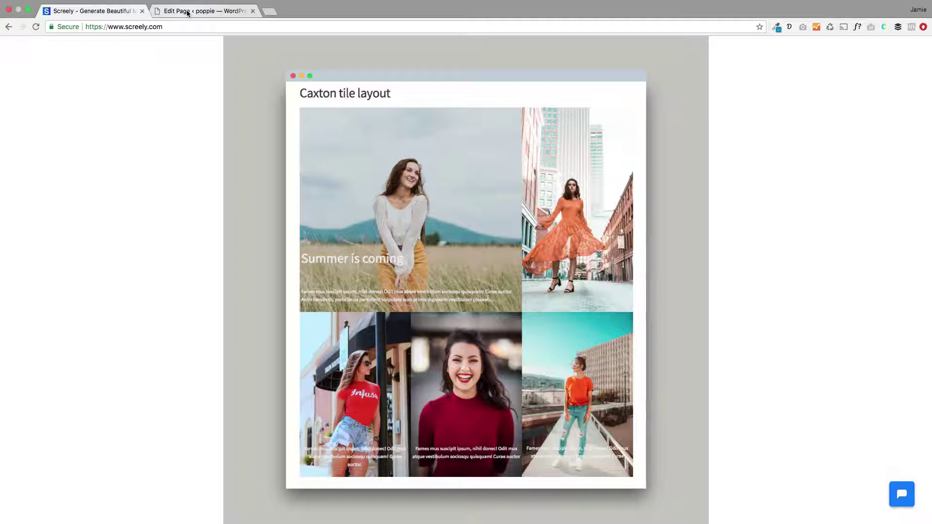
Step: Check the Screely reference mockup again and return to the page editor
left_click(188, 11)
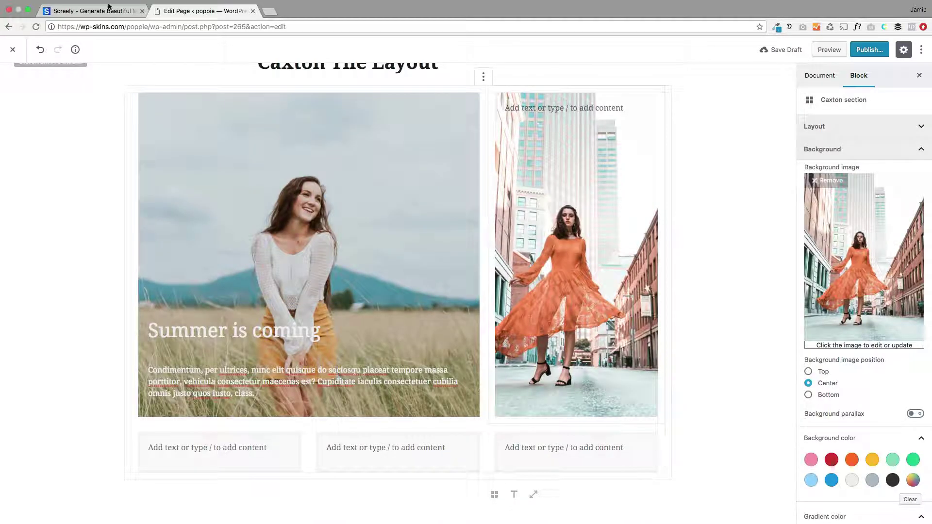
left_click(92, 10)
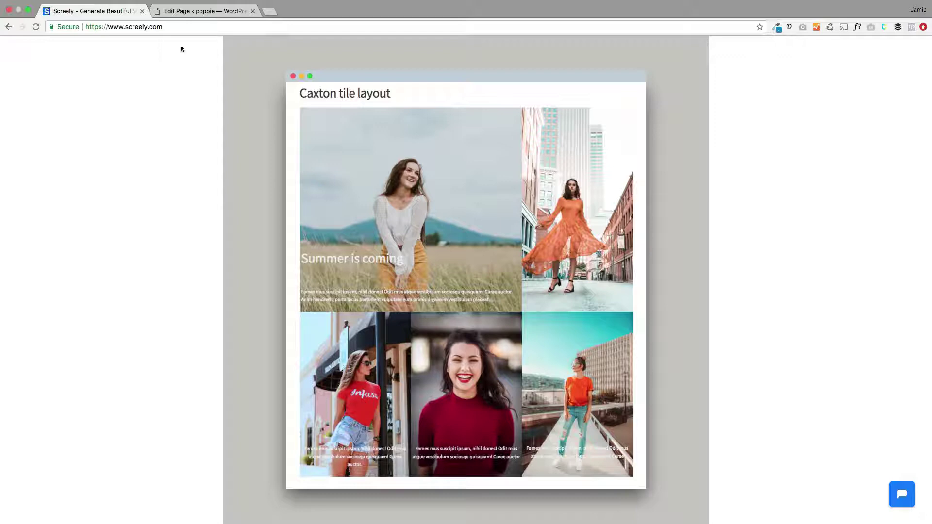
left_click(173, 13)
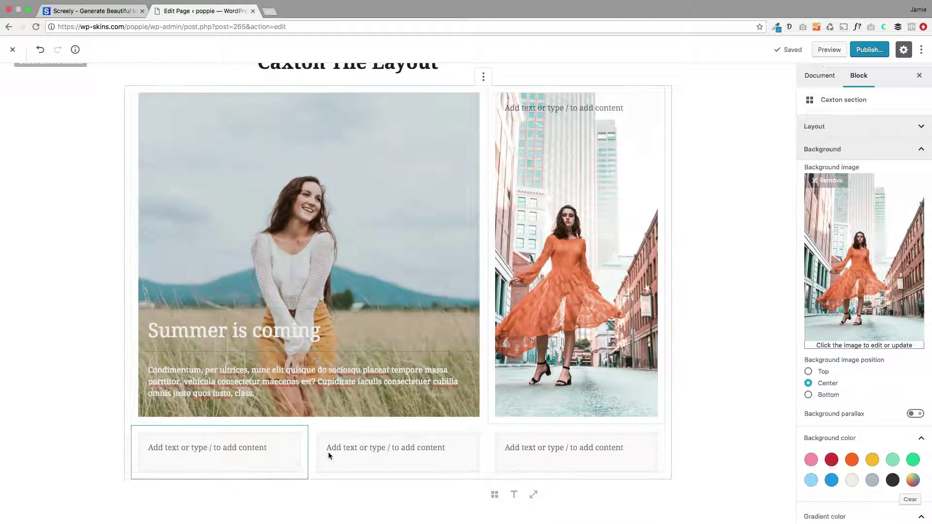
Step: Use the red-shirt woman photo as the bottom-left tile's background image
left_click(296, 439)
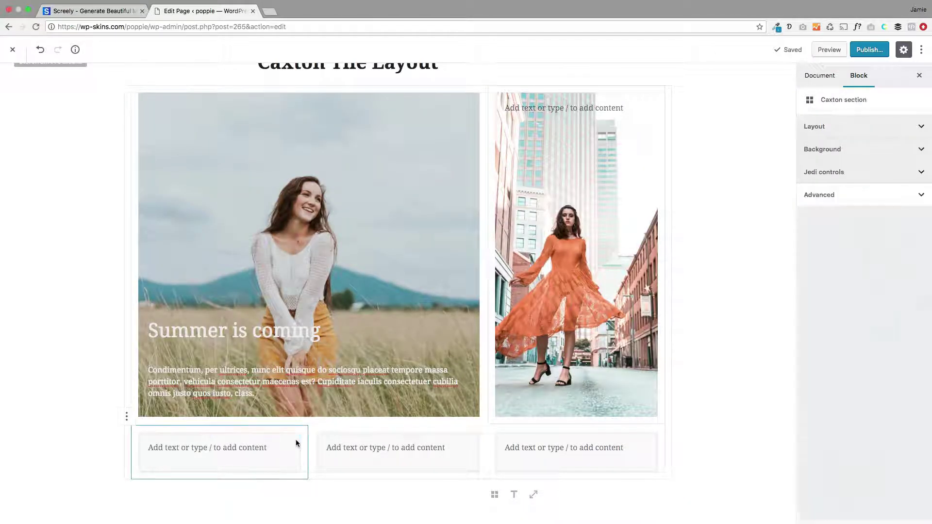
left_click(847, 148)
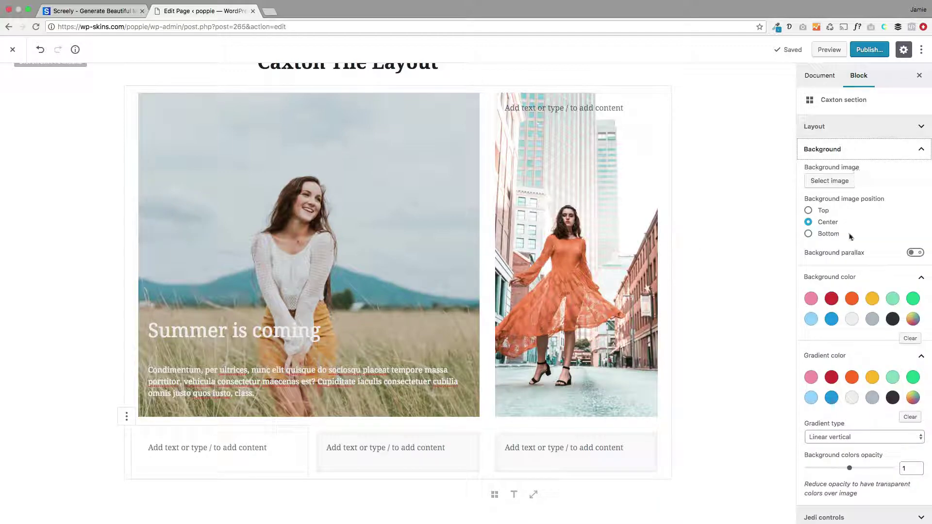
left_click(827, 179)
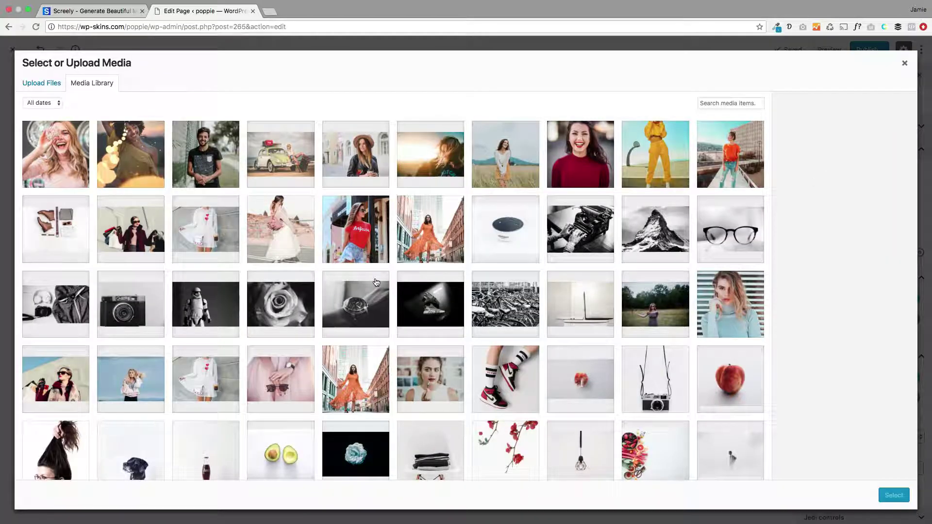
left_click(356, 229)
left_click(893, 495)
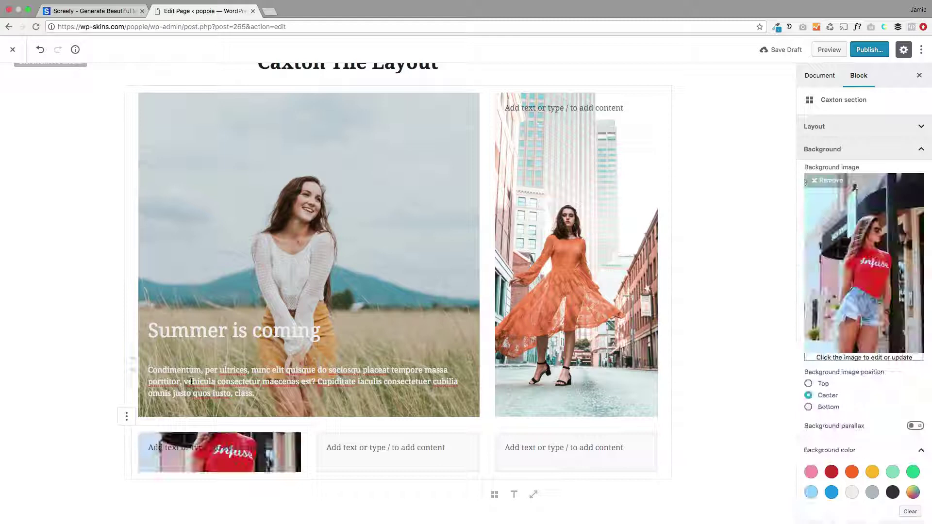
left_click(233, 446)
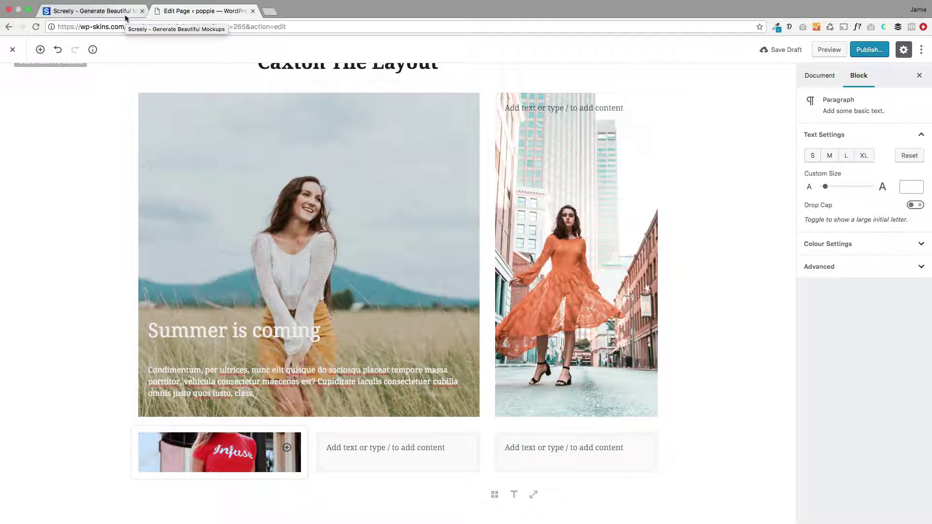
Step: Paste placeholder text into the bottom-left tile's paragraph and colour it white
type("Condimentum, per ultrices, nunc elit quisque do sociosqu placeat tempore massa porttitor, vehicula consectetur maecenas est? Cupiditate iaculis consectetuer cubilia omnis justo quos iusto, class.")
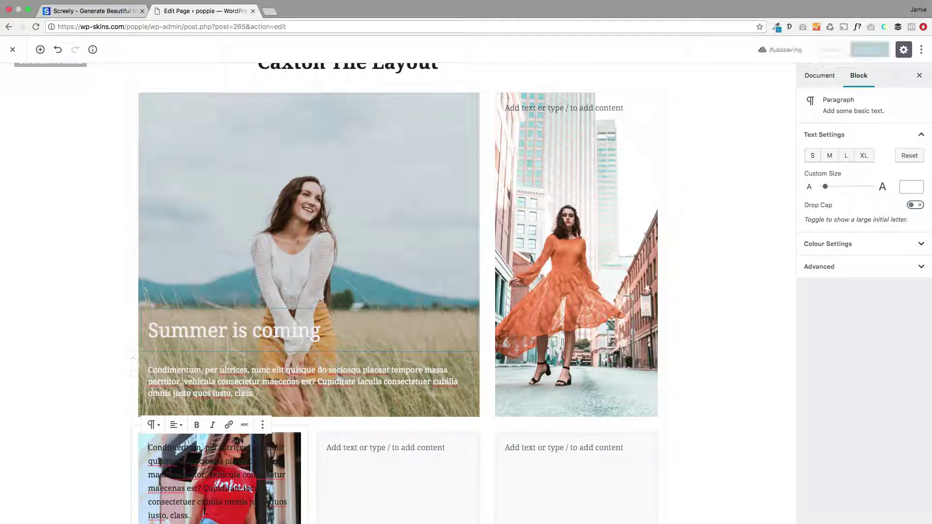
scroll(213, 477, "down", 3)
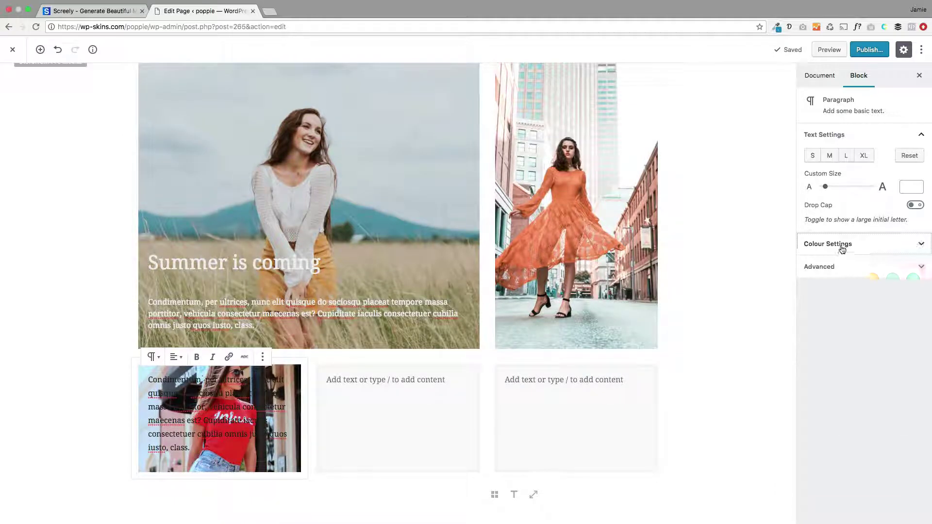
left_click(818, 244)
left_click(848, 373)
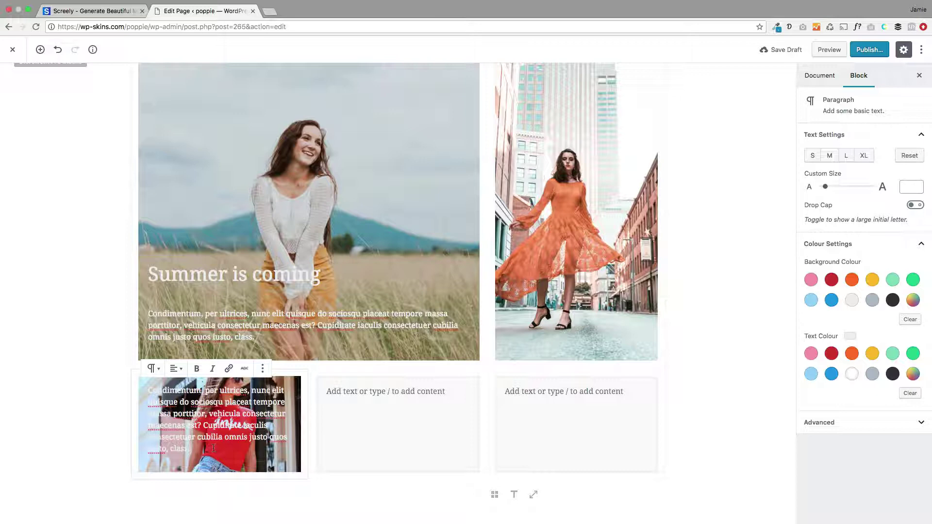
Step: Insert a Spacer above the paragraph and stretch it to 316 px to push the text down
key("Return")
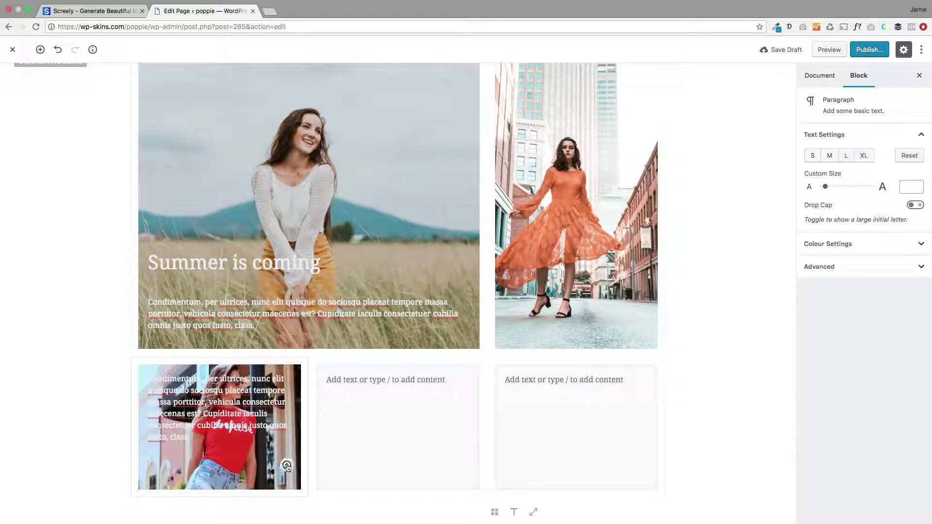
left_click(287, 466)
left_click(317, 369)
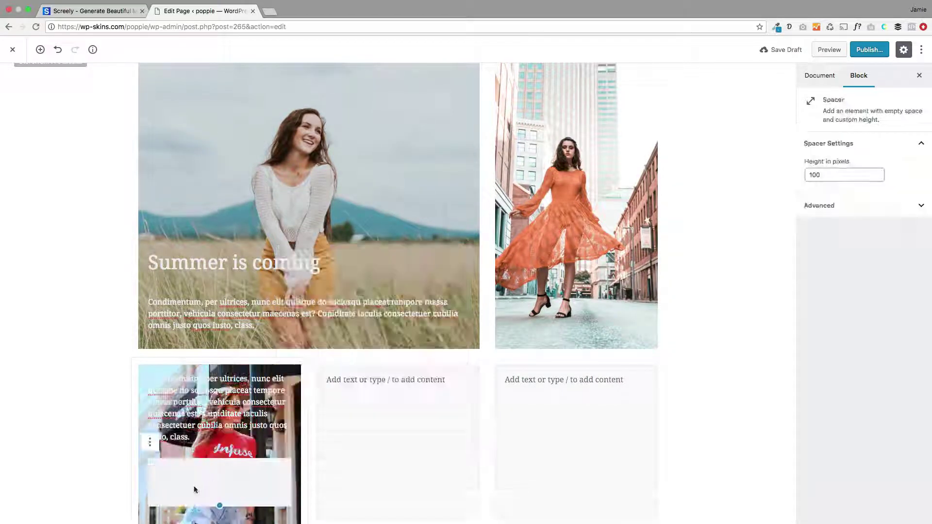
left_click(134, 454)
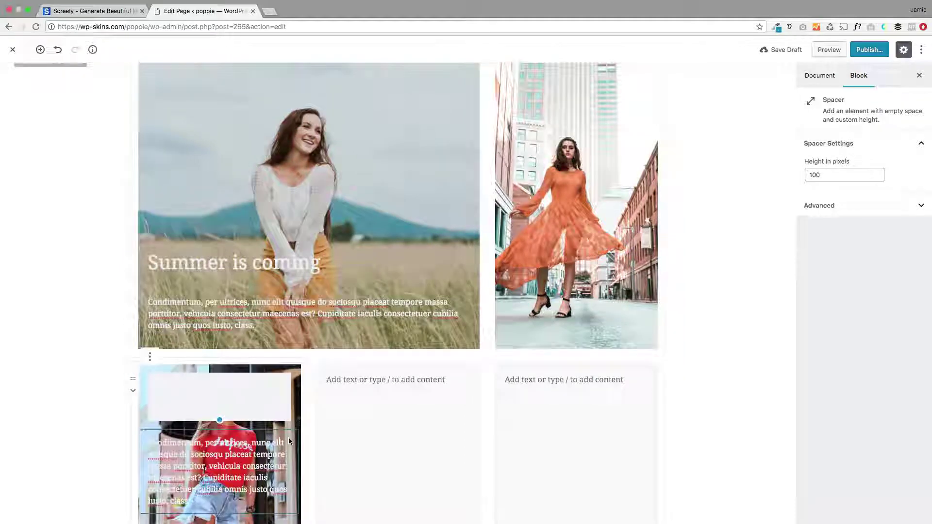
scroll(243, 388, "down", 2)
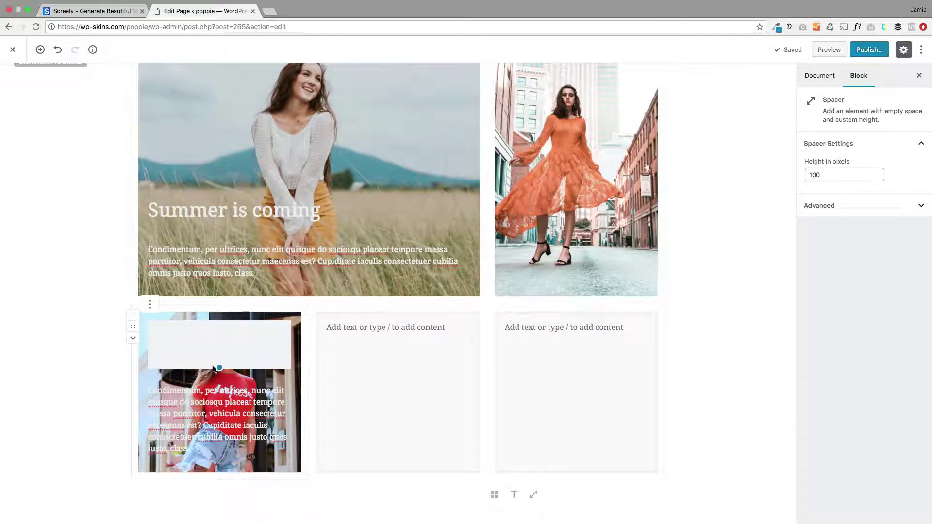
left_click_drag(218, 367, 219, 472)
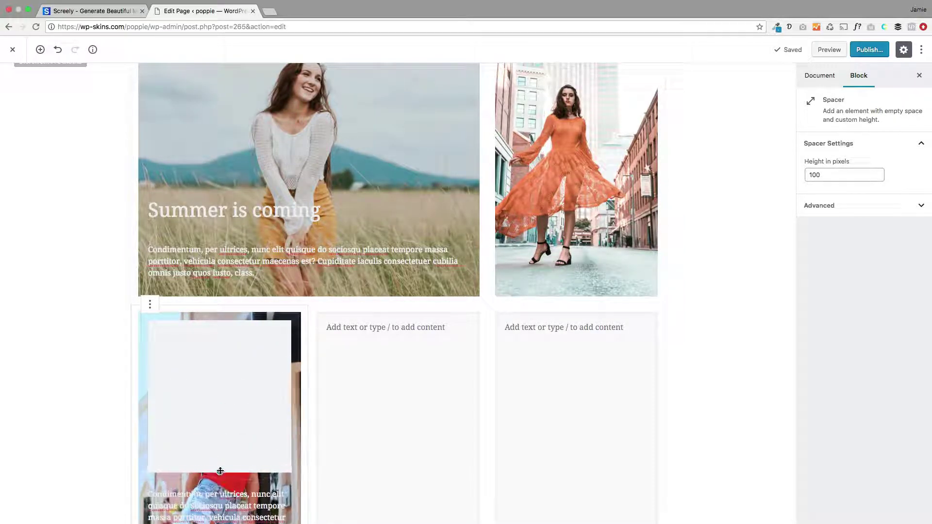
scroll(96, 395, "down", 4)
left_click(140, 388)
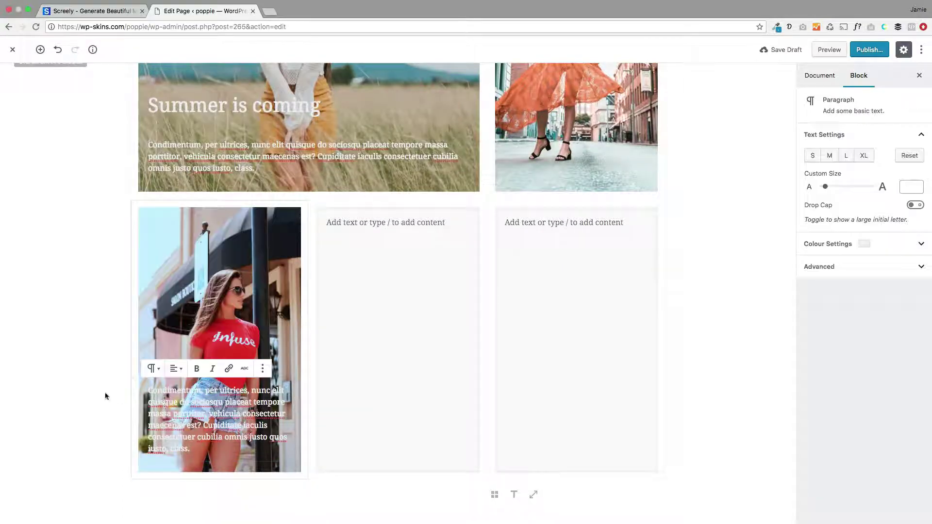
left_click(97, 390)
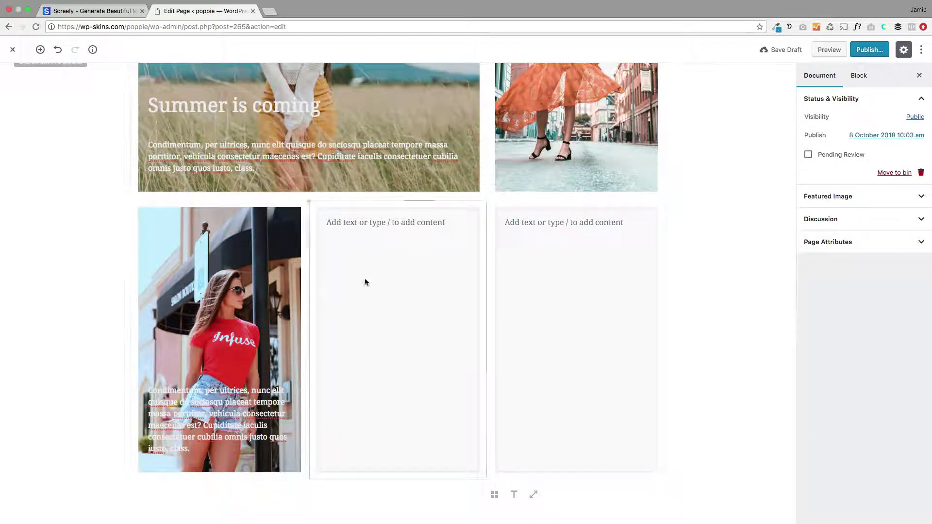
Step: Check the Screely mockup, then return to the editor at the middle and right tiles' paragraphs
left_click(122, 11)
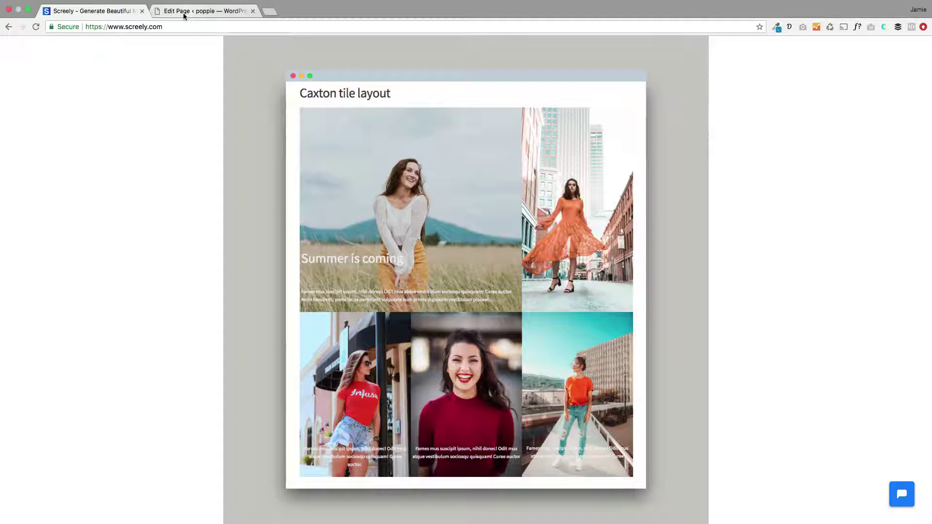
left_click(185, 12)
left_click(377, 222)
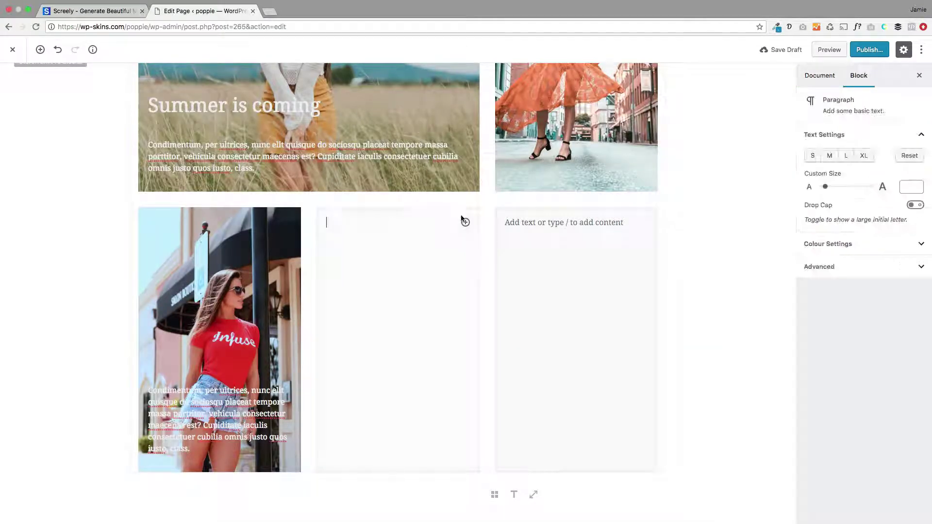
left_click(531, 222)
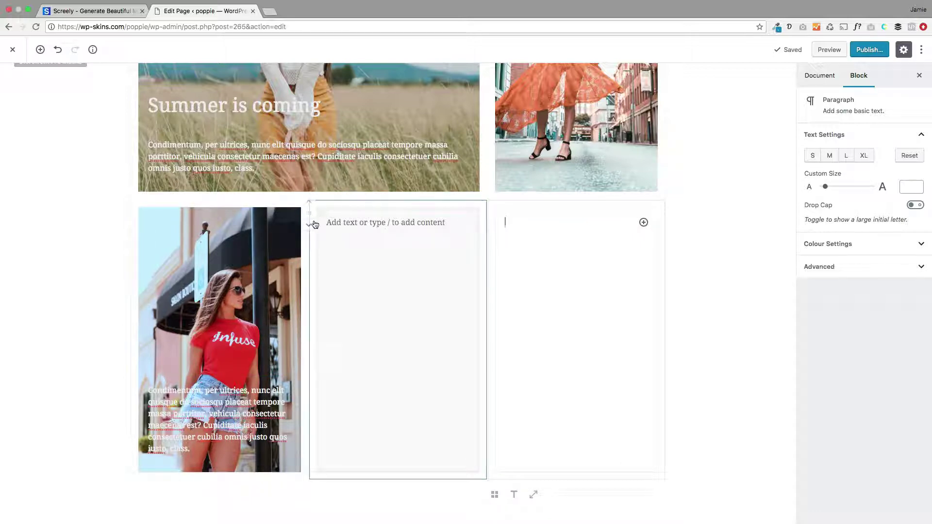
Step: Set the middle tile's background to the photo of the smiling woman in red
left_click(313, 240)
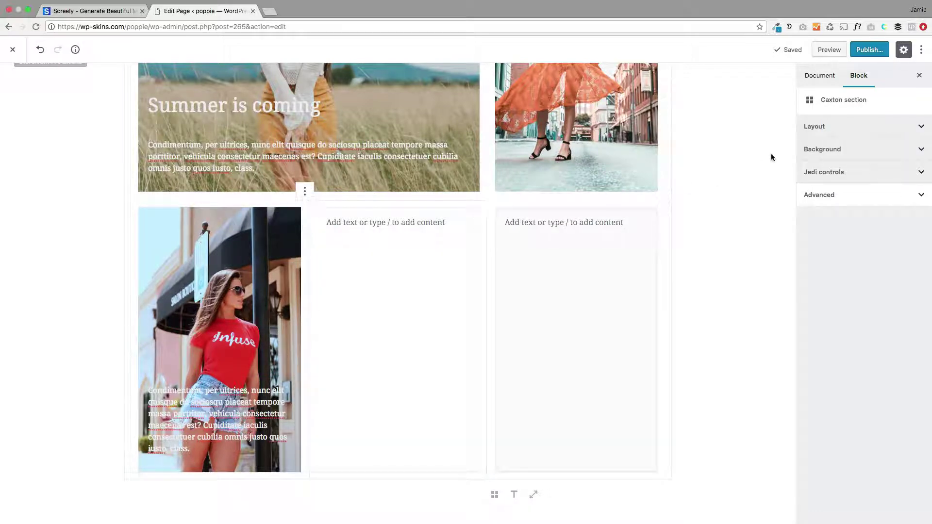
left_click(819, 154)
left_click(825, 180)
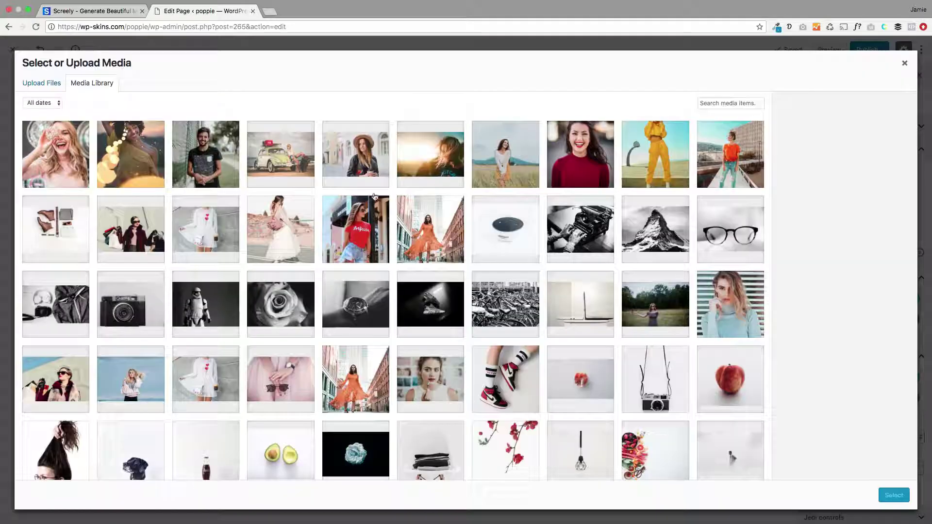
left_click(574, 181)
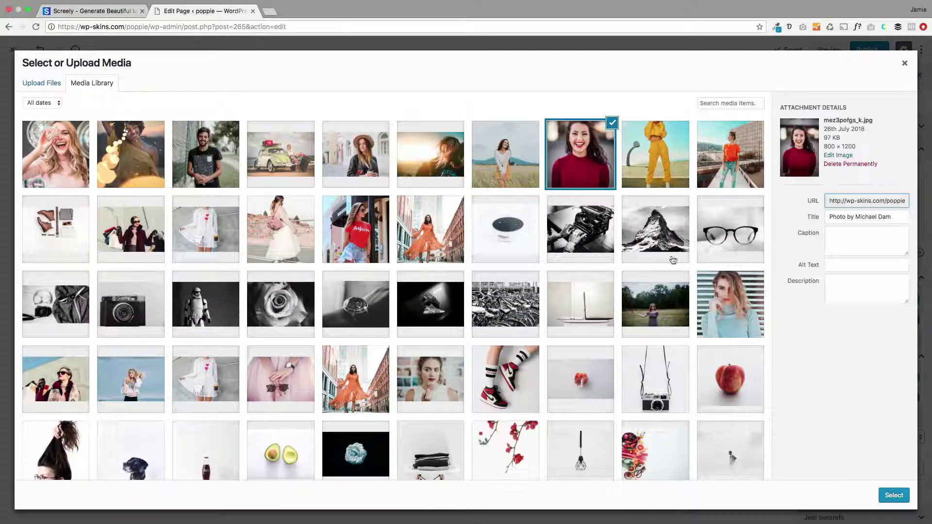
left_click(892, 494)
Step: Paste the placeholder paragraph and add a taller spacer above it to push the text down
left_click(424, 223)
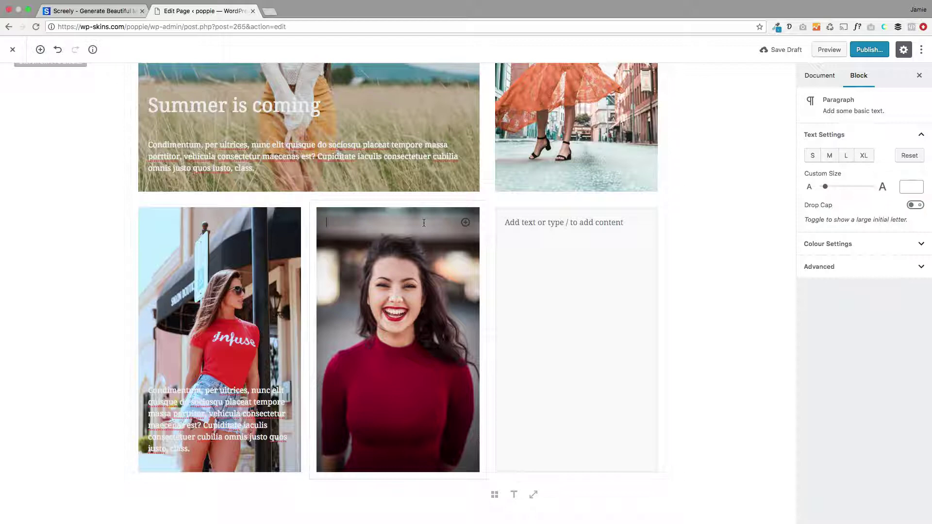
type("Condimentum, per ultrices, nunc elit quisque do sociosqu placeat tempore massa porttitor, vehicula consectetur maecenas est? Cupiditate iaculis consectetuer cubilia omnis justo quos iusto, class.")
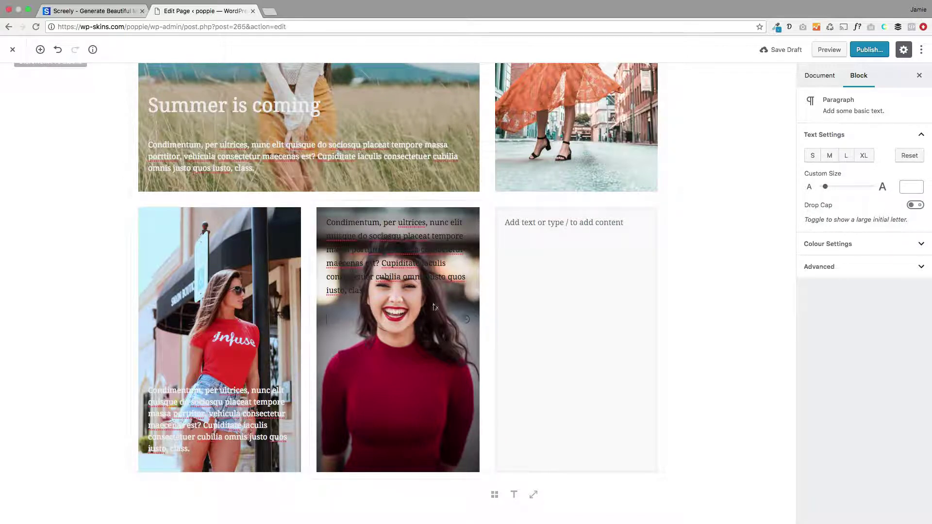
left_click(466, 319)
left_click(512, 228)
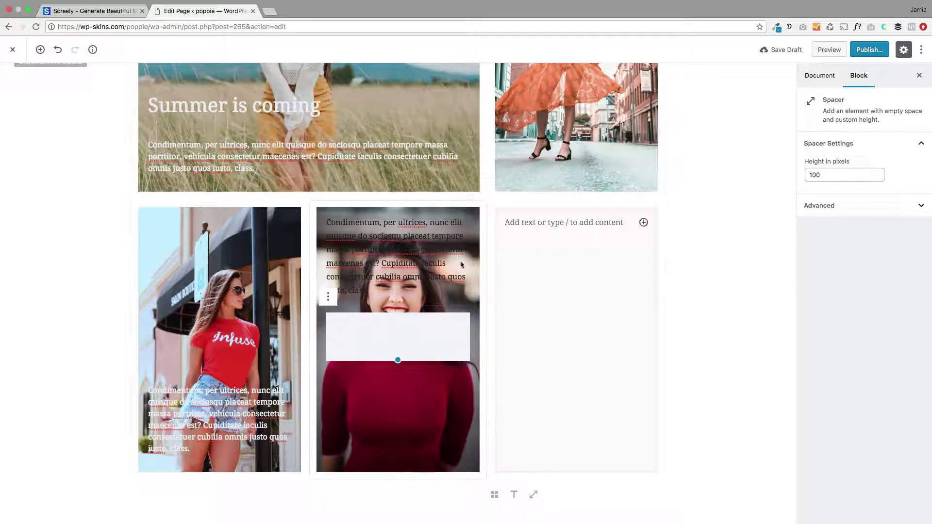
left_click(309, 309)
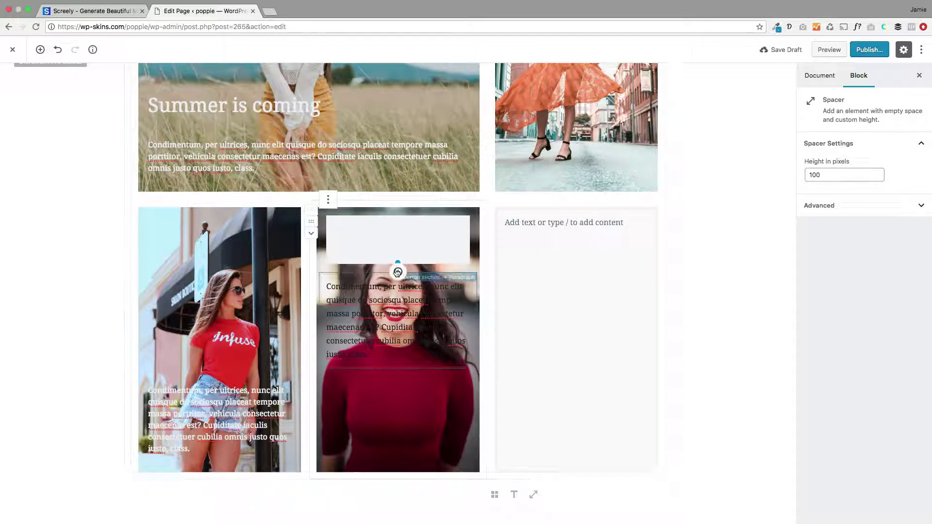
left_click_drag(400, 318, 400, 367)
Step: Make the paragraph text white with no background colour, then view the Screely mockup
left_click(399, 391)
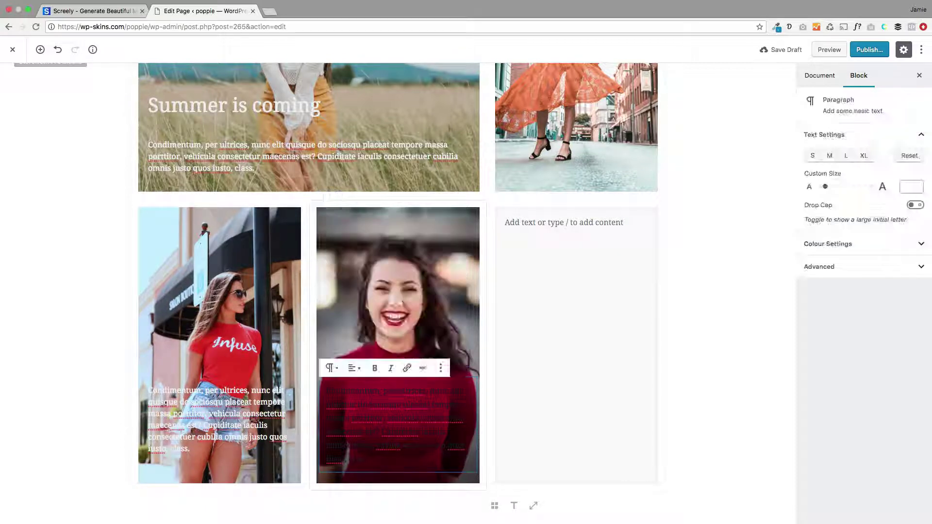
left_click(833, 248)
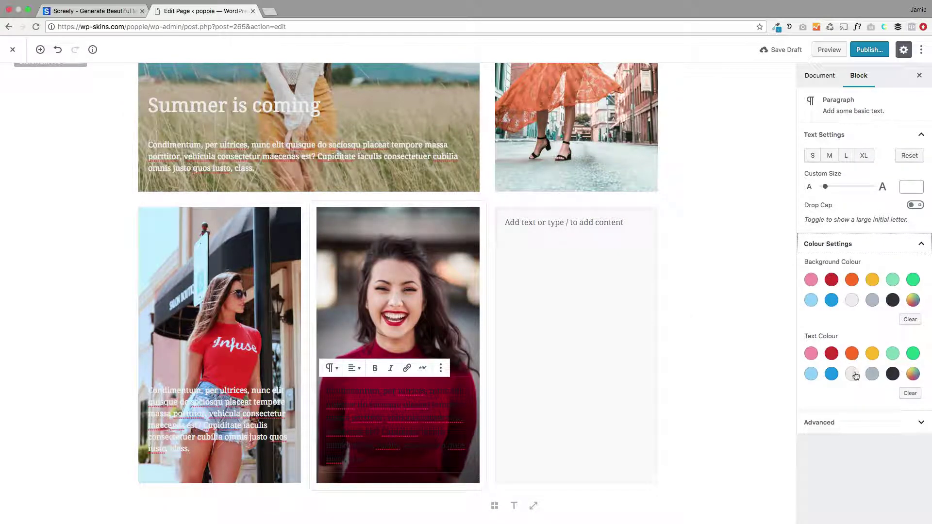
left_click(853, 375)
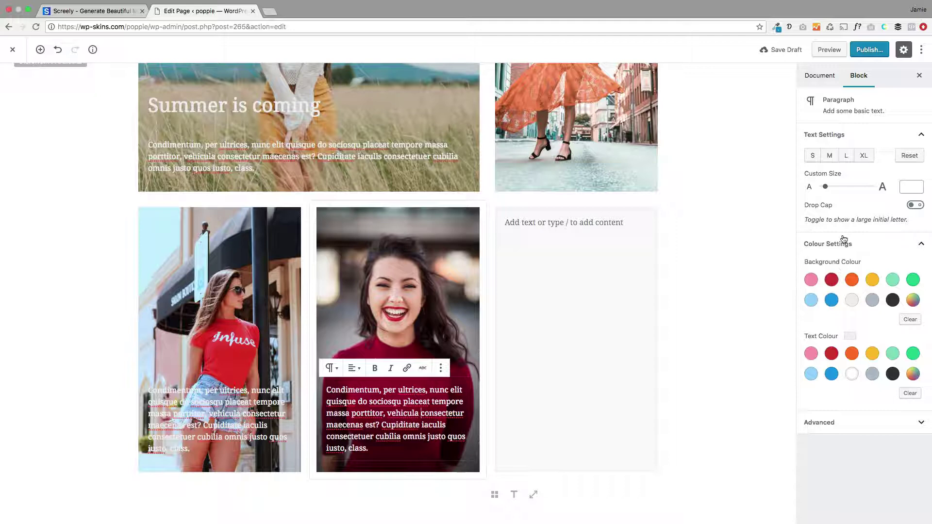
left_click(831, 282)
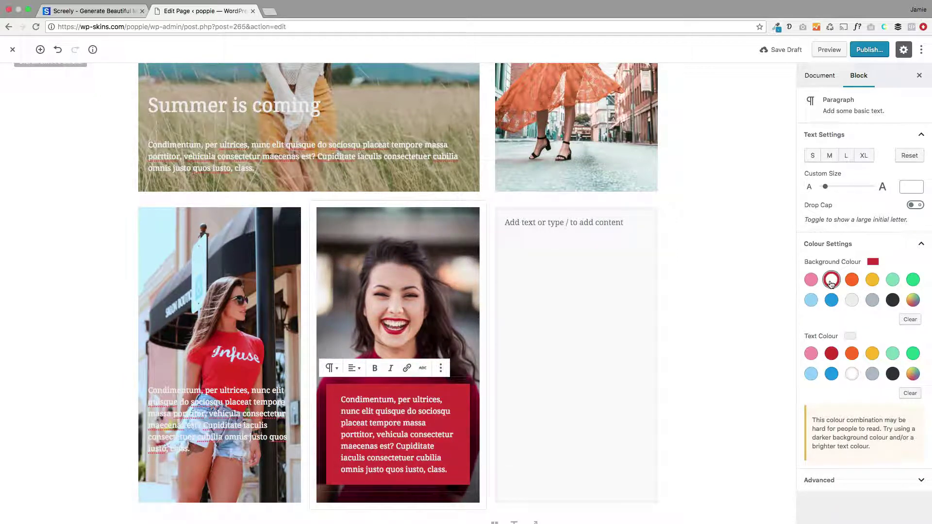
left_click(908, 320)
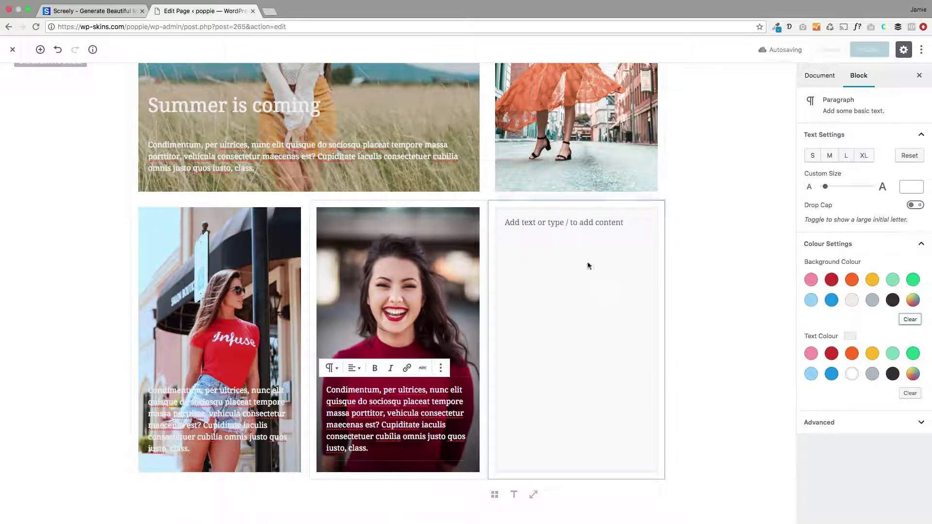
left_click(73, 11)
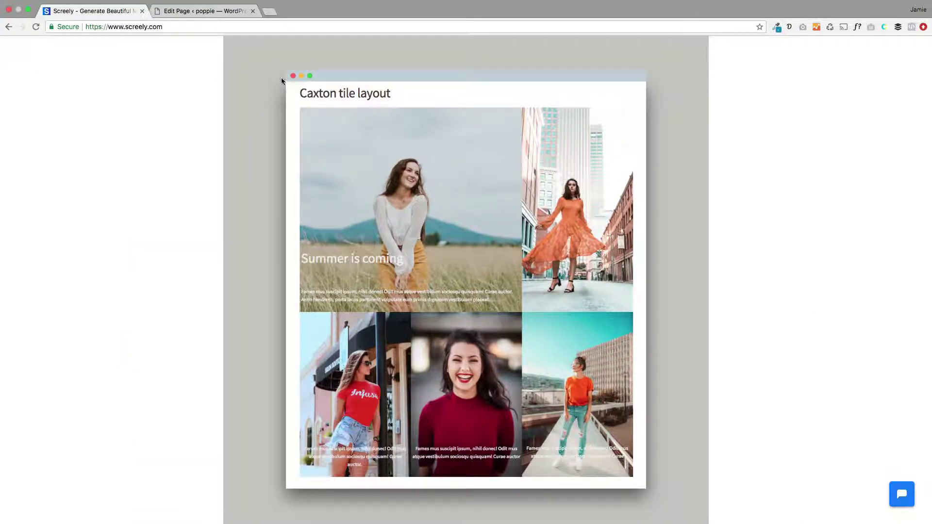
Step: Set the bottom-right tile's background to the orange-shirt street photo
left_click(213, 12)
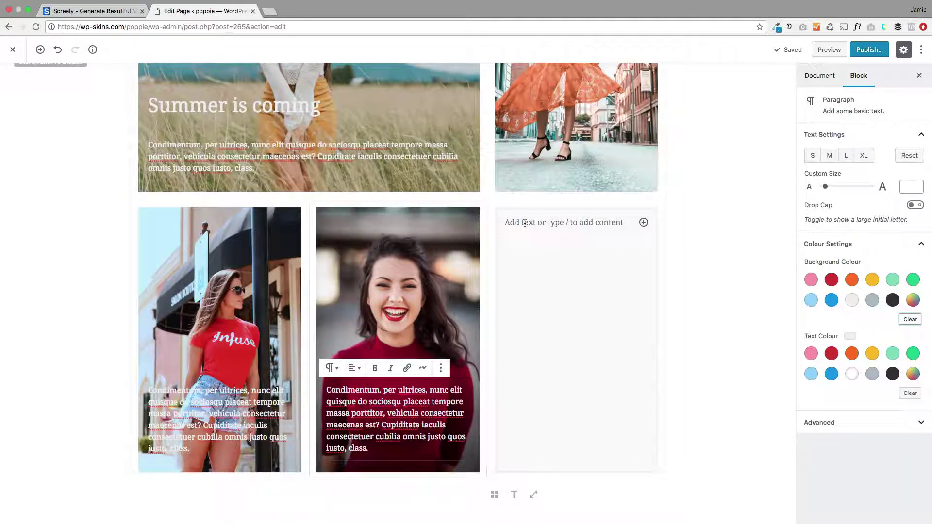
left_click(649, 339)
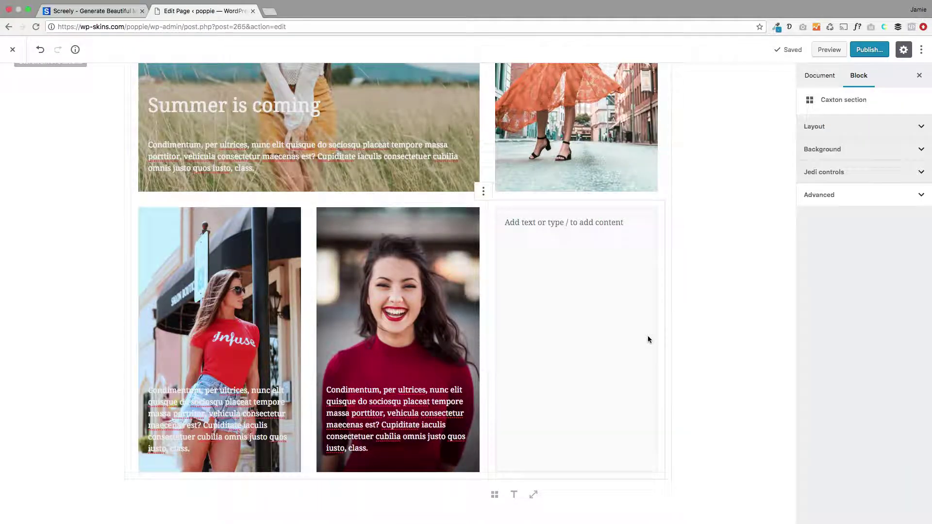
left_click(881, 155)
left_click(830, 181)
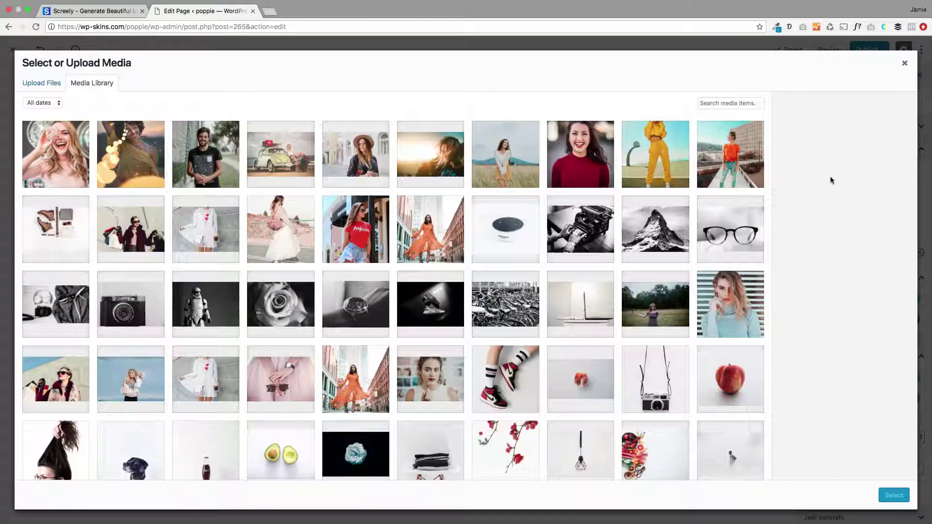
left_click(755, 175)
left_click(894, 496)
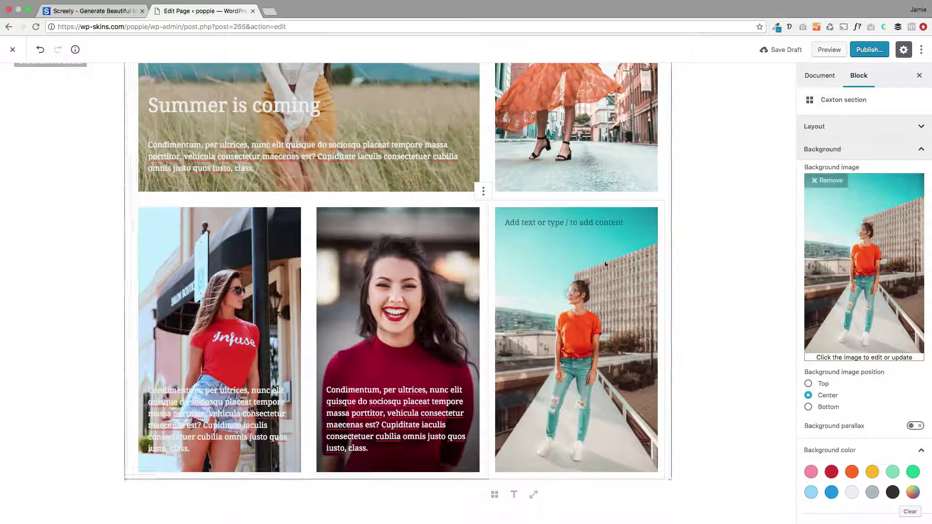
Step: Try a taller spacer above the tile's paragraph to push its text down
left_click(578, 222)
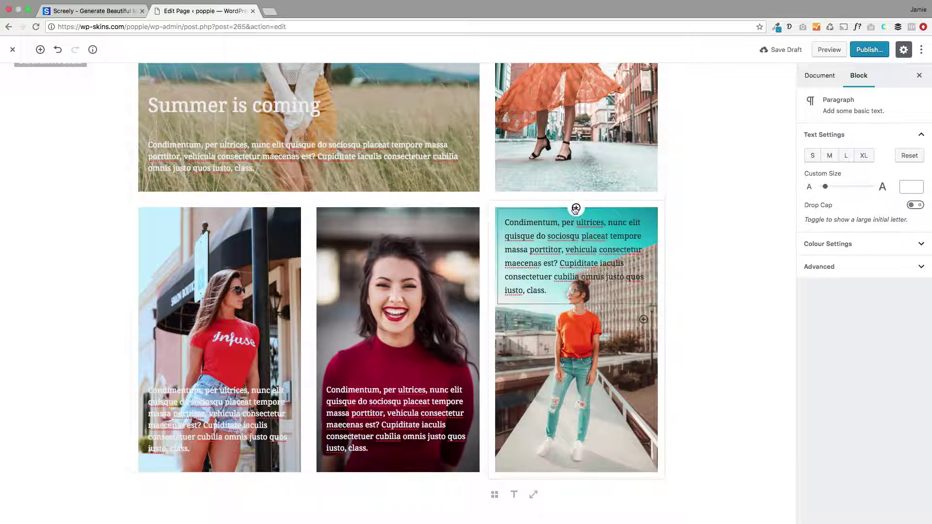
left_click(576, 209)
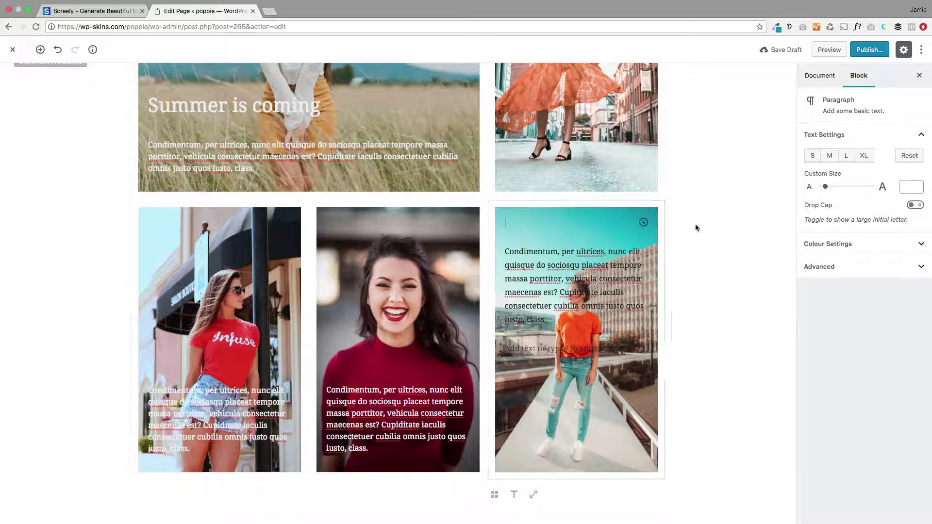
left_click(642, 223)
left_click(675, 356)
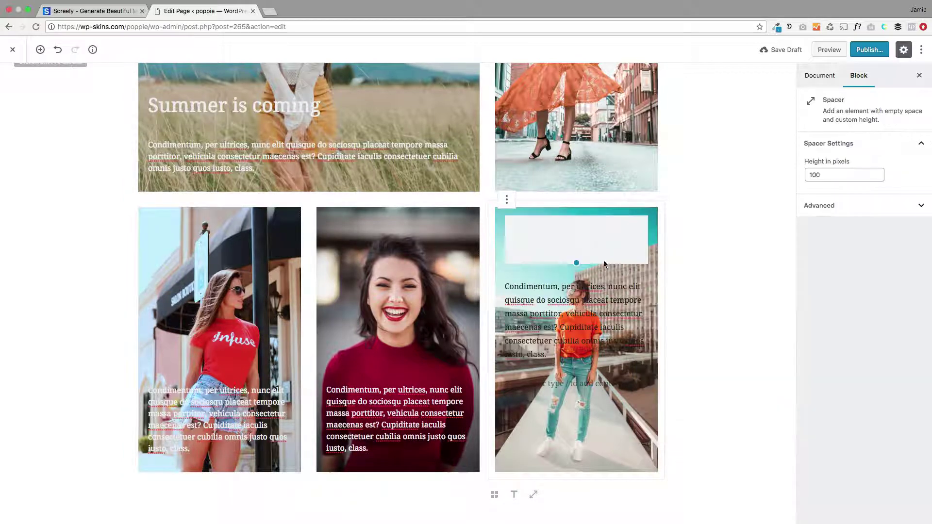
left_click_drag(576, 263, 588, 364)
key("Delete")
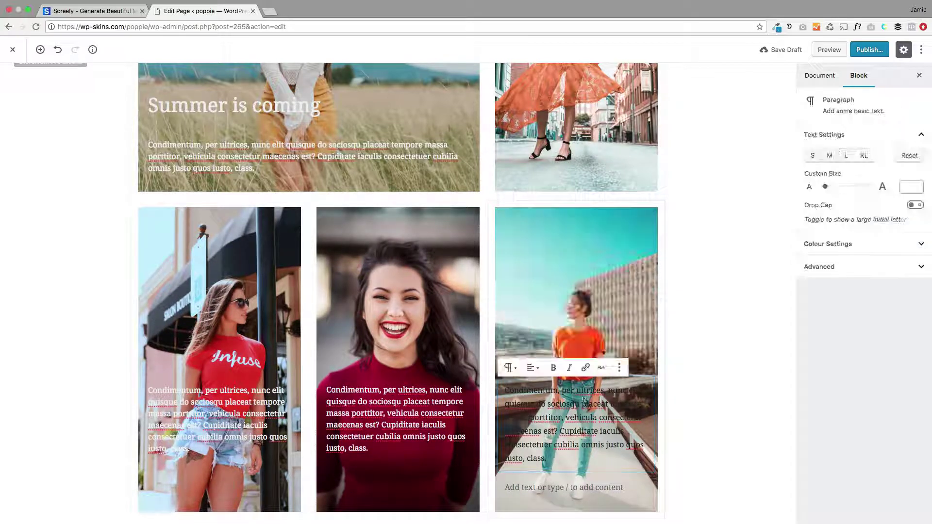
Step: Delete the paragraph's last three lines and make its text white
left_click_drag(593, 460, 505, 427)
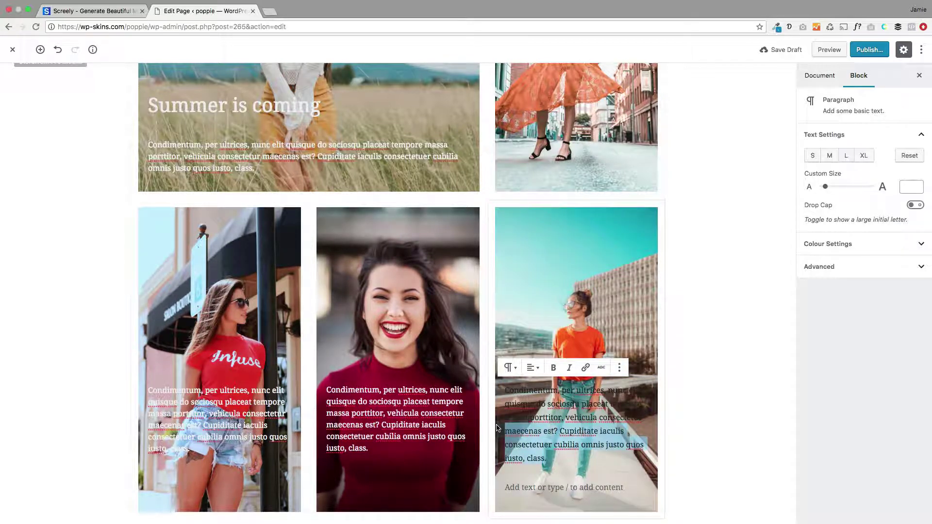
key("BackSpace")
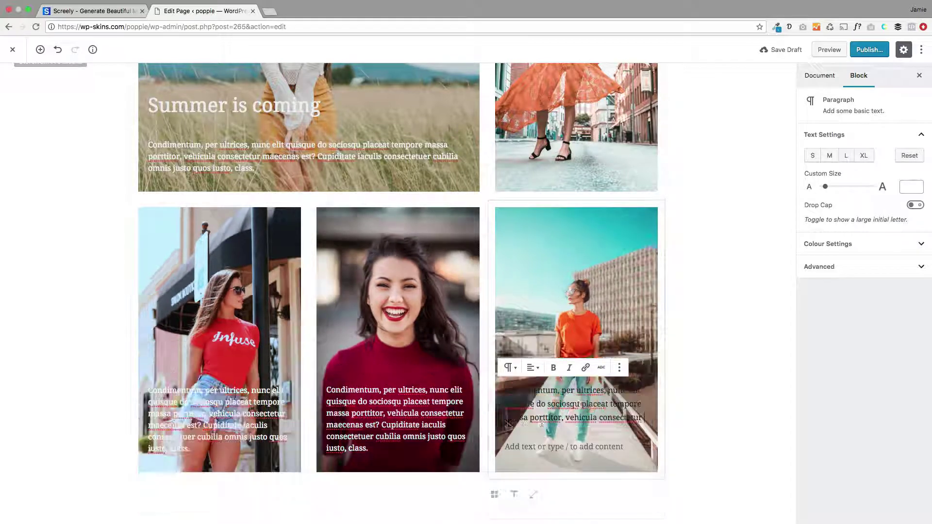
left_click(838, 248)
left_click(851, 374)
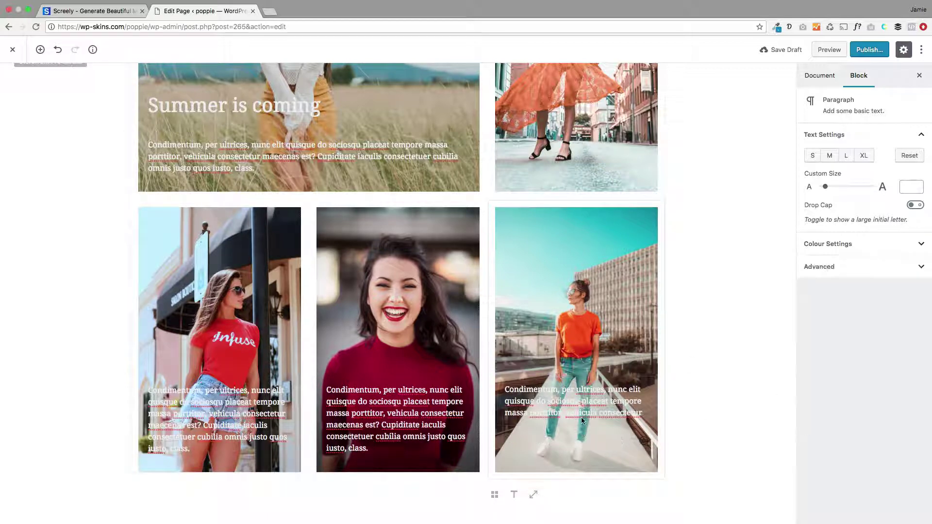
Step: Set the Caxton Layouts grid's column gap to None so the tiles sit flush
scroll(34, 331, "up", 3)
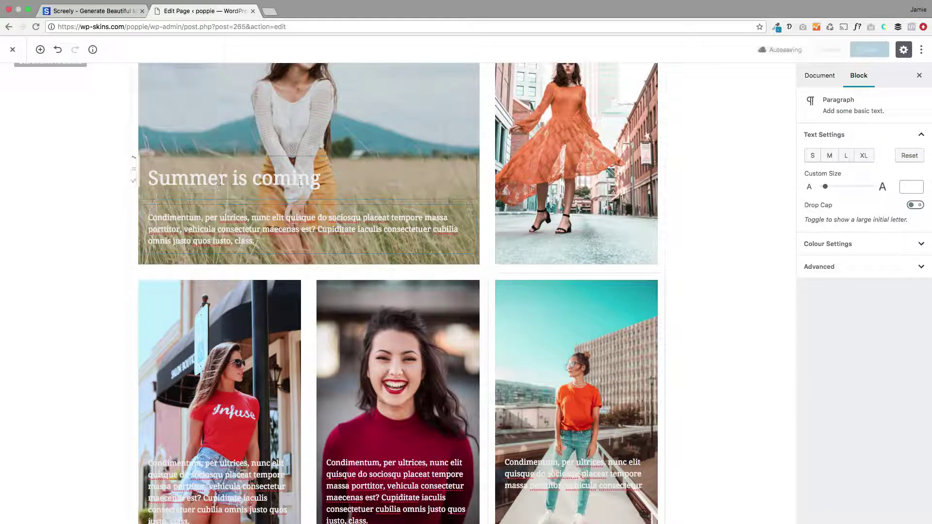
scroll(365, 397, "down", 2)
scroll(365, 397, "up", 5)
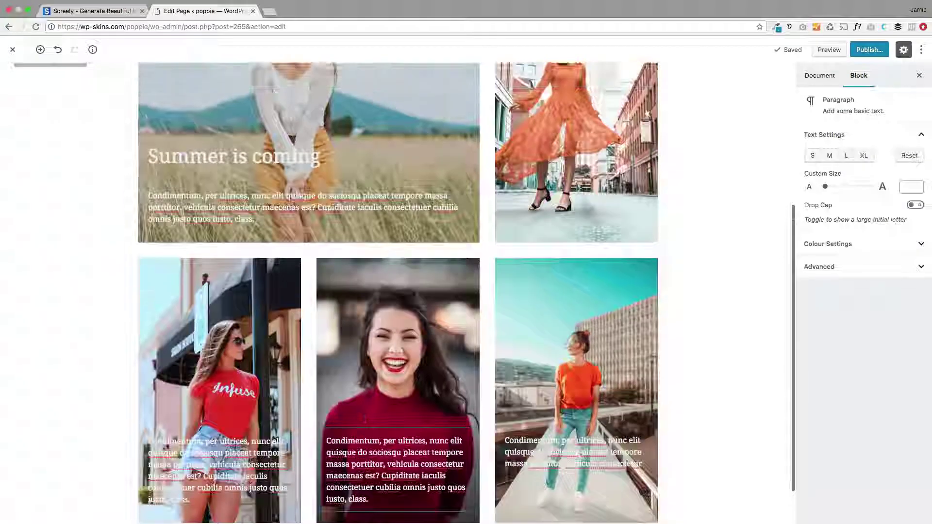
scroll(365, 397, "up", 2)
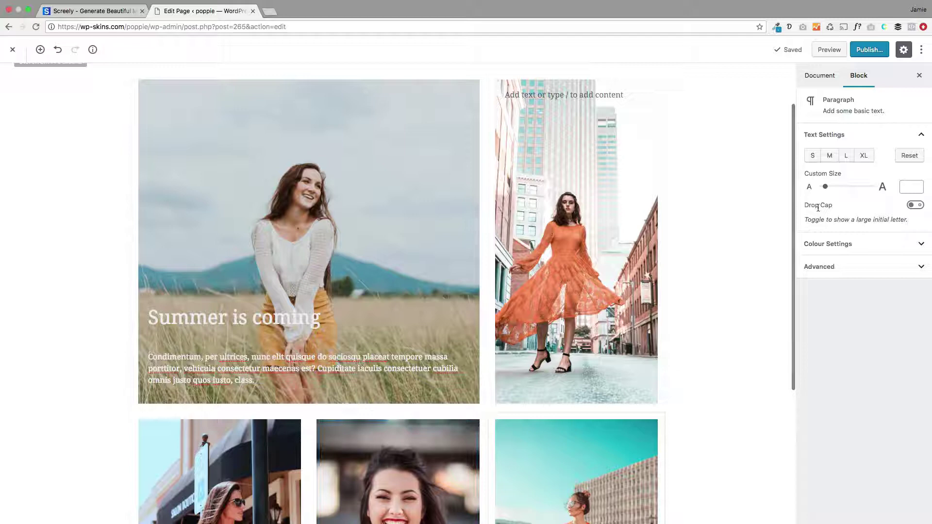
scroll(432, 130, "up", 3)
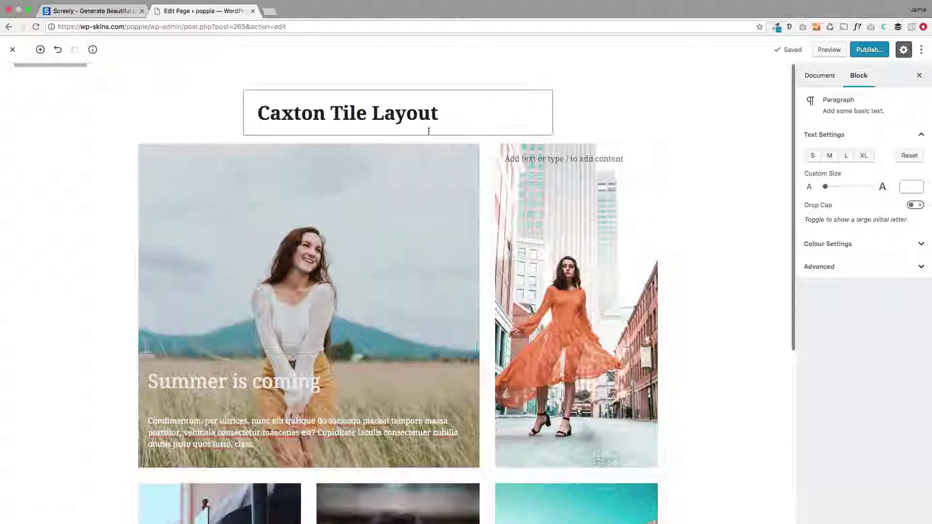
left_click(432, 135)
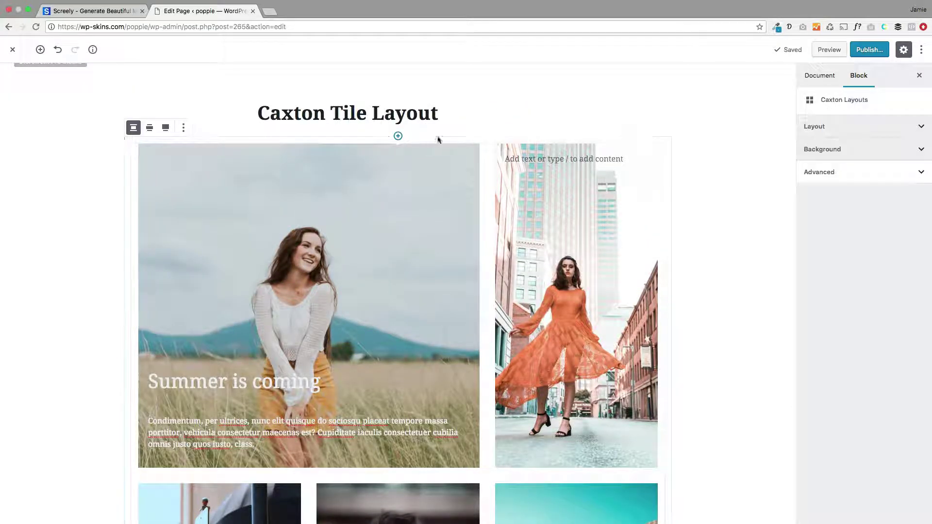
left_click(843, 127)
left_click(853, 159)
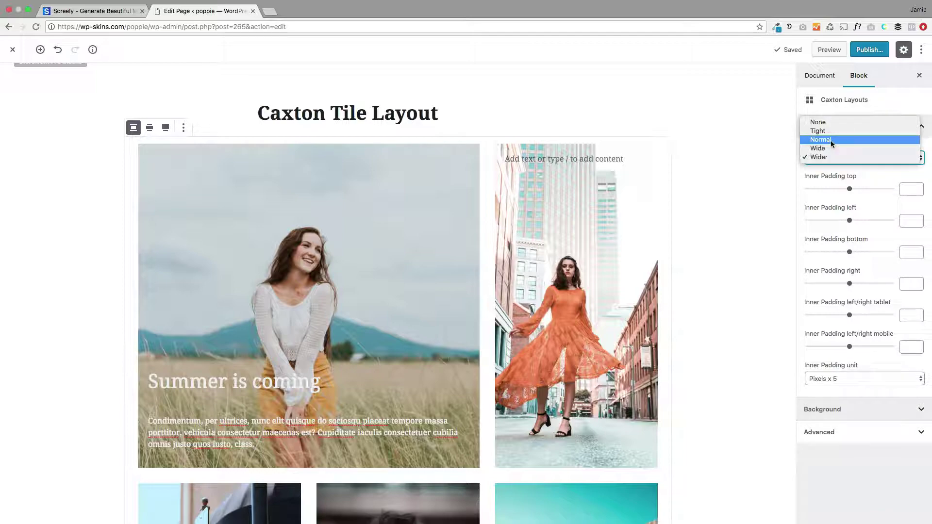
left_click(829, 125)
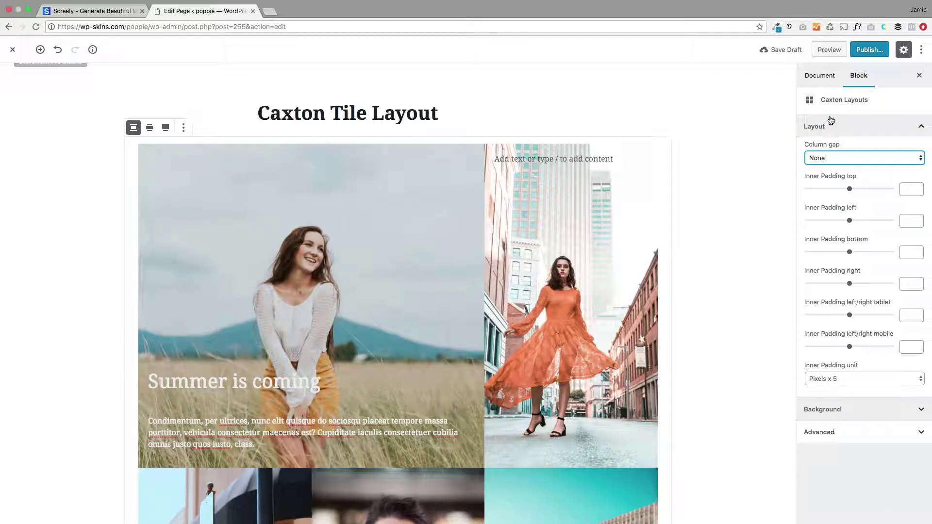
Step: Scroll through the flush tile grid, then view the Screely mockup for comparison
scroll(664, 360, "down", 5)
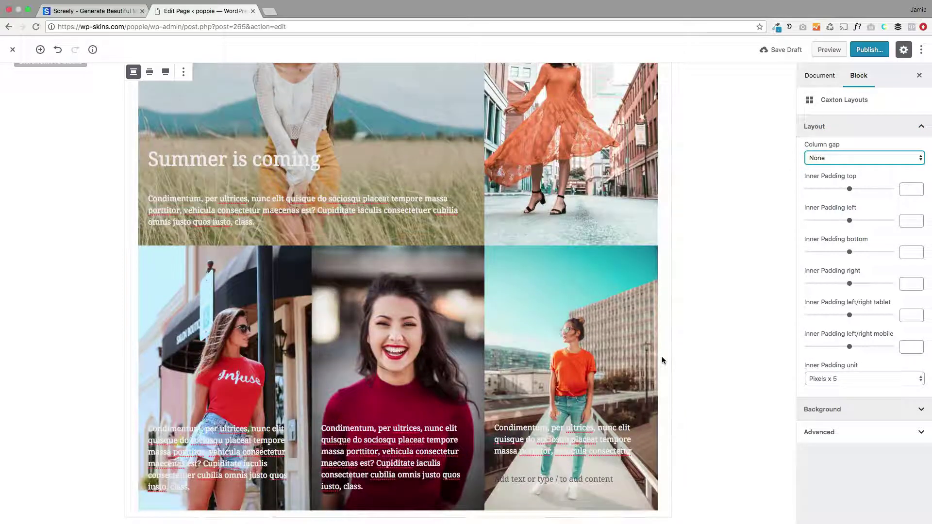
scroll(663, 360, "up", 1)
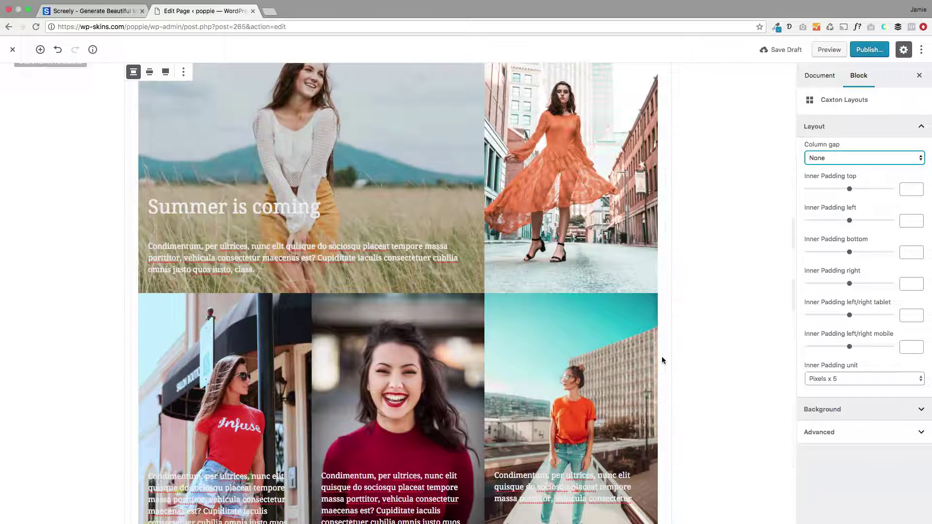
scroll(663, 360, "up", 1)
scroll(662, 360, "down", 1)
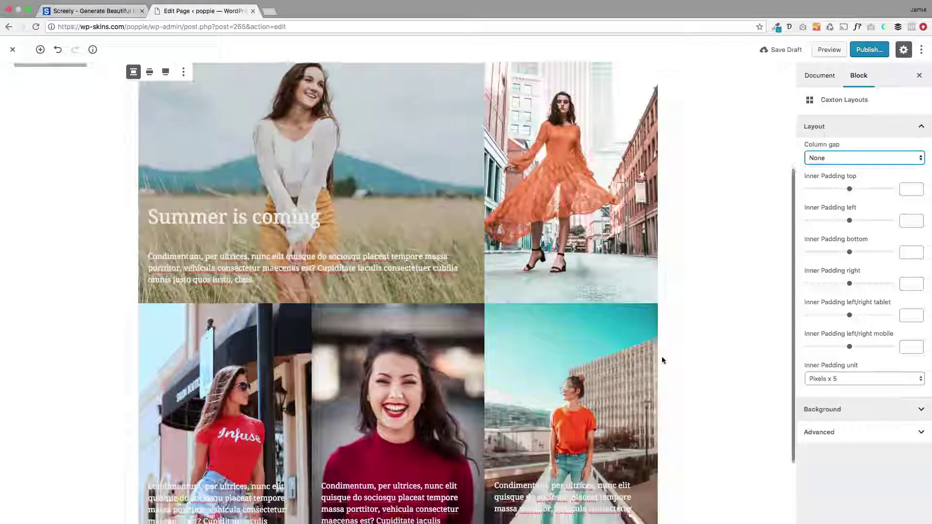
scroll(663, 360, "down", 1)
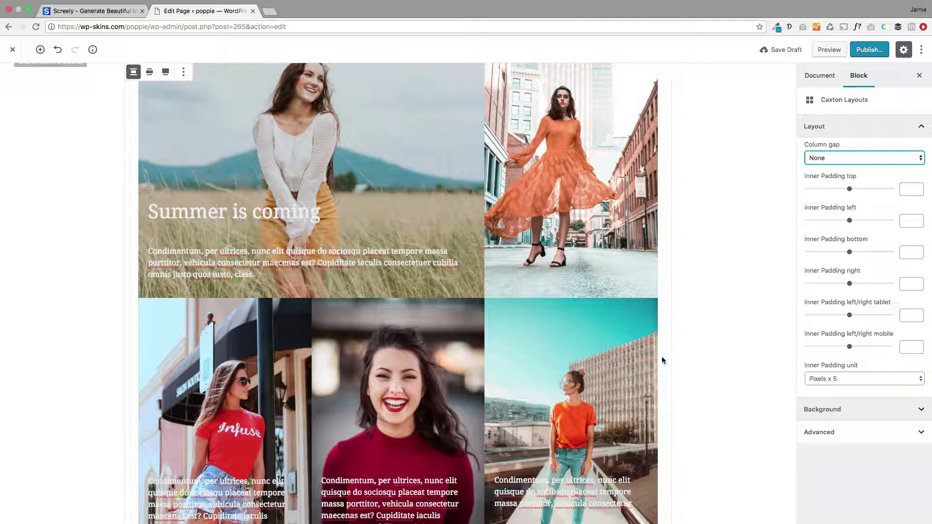
scroll(664, 360, "up", 1)
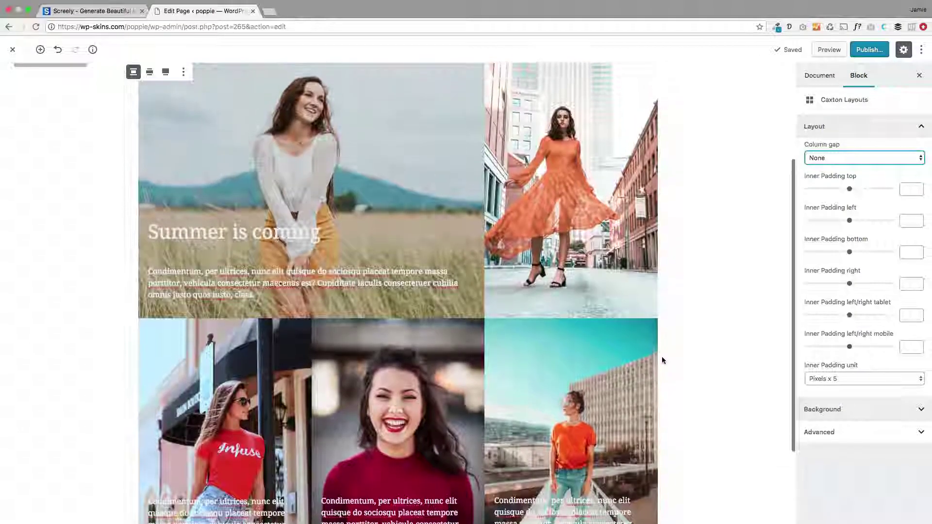
scroll(662, 360, "down", 1)
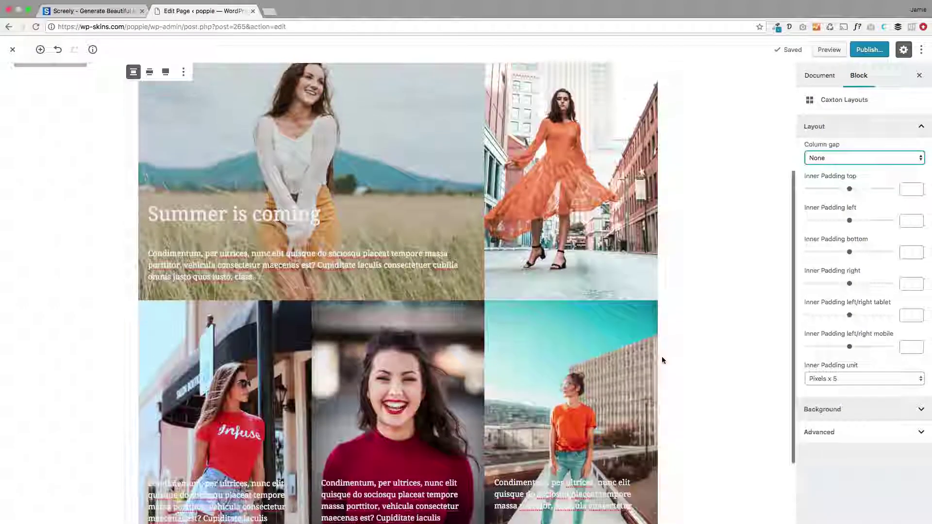
left_click(92, 11)
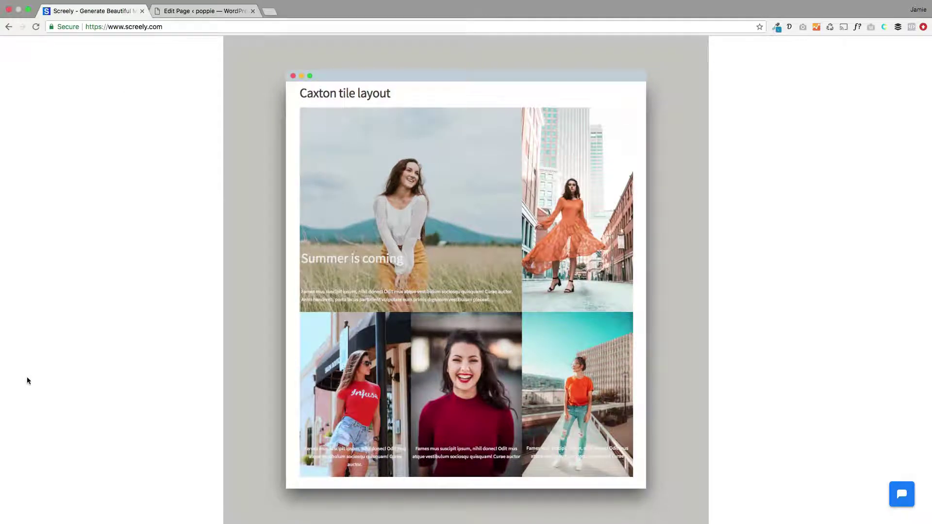